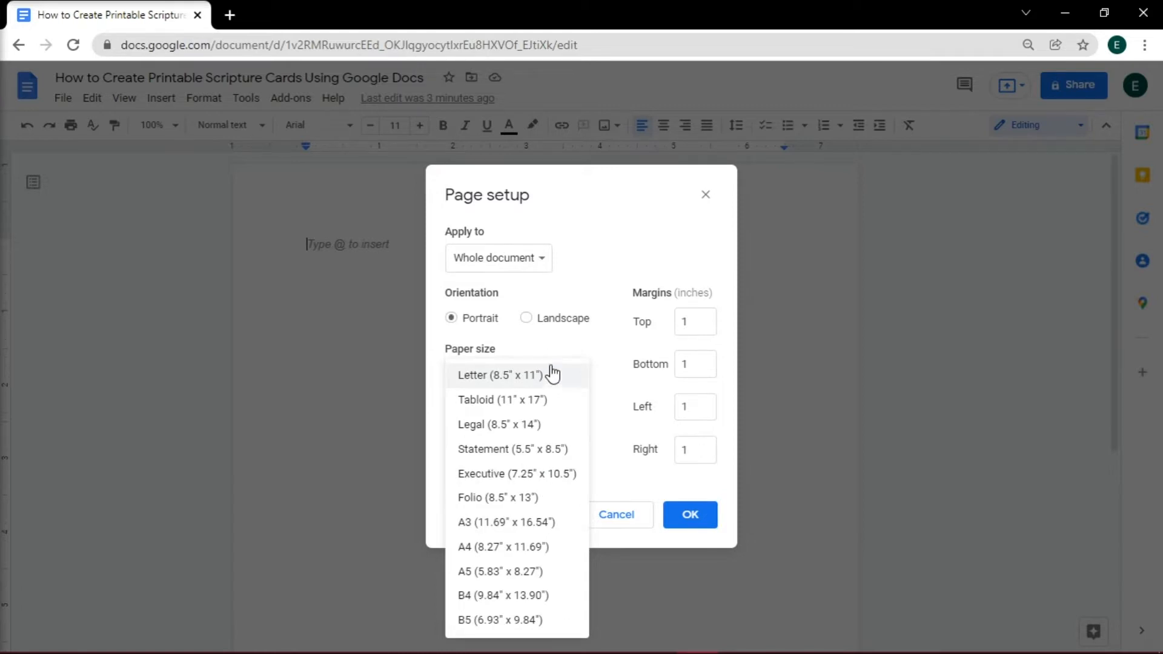
Step: Set the page to landscape Letter size with the top, bottom, left and right margins all at 0 inches
left_click(699, 324)
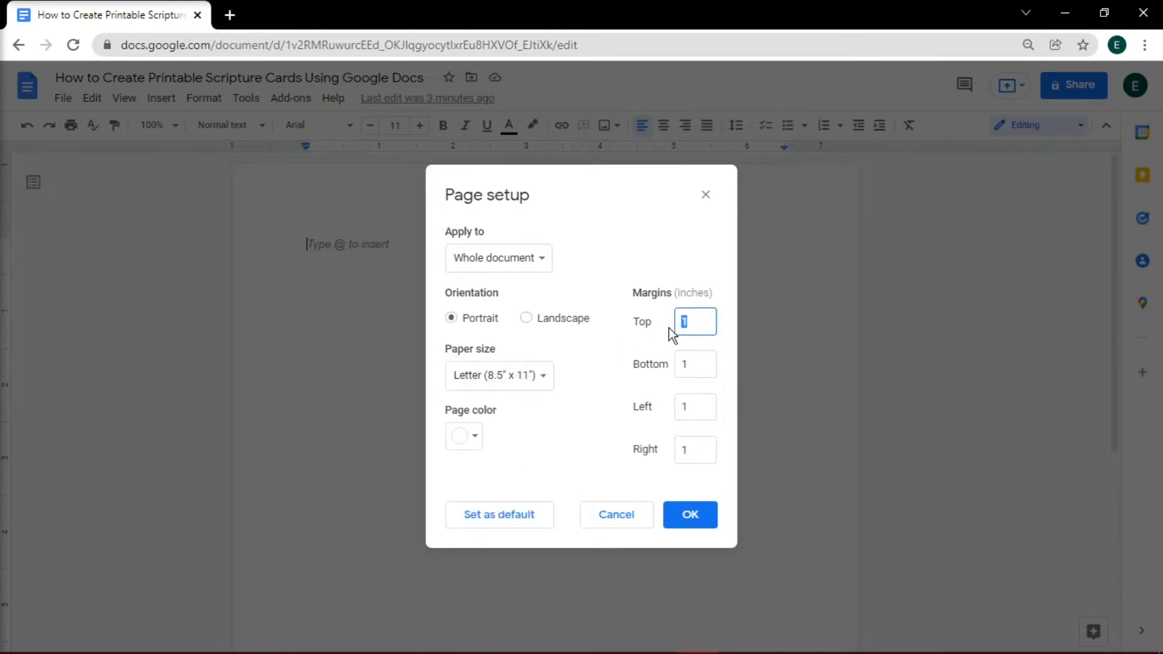
type("0")
key("Tab")
type("0")
key("Tab")
type("0")
key("Tab")
type("0")
left_click(690, 515)
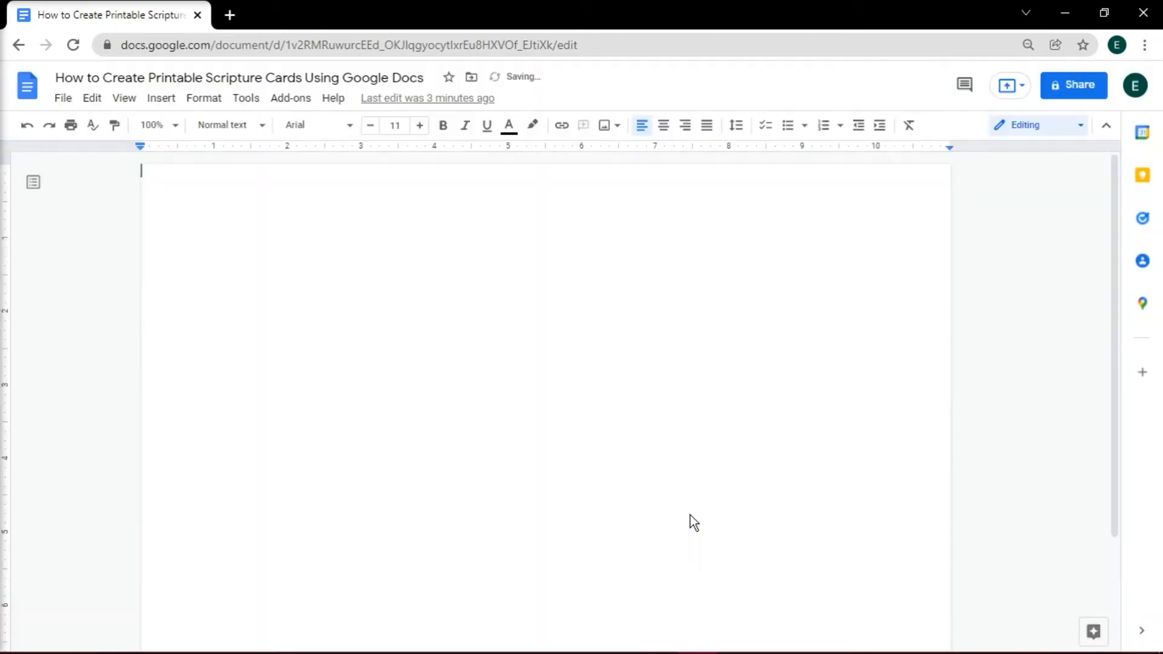
Step: Insert a table with three columns and two rows
left_click(161, 98)
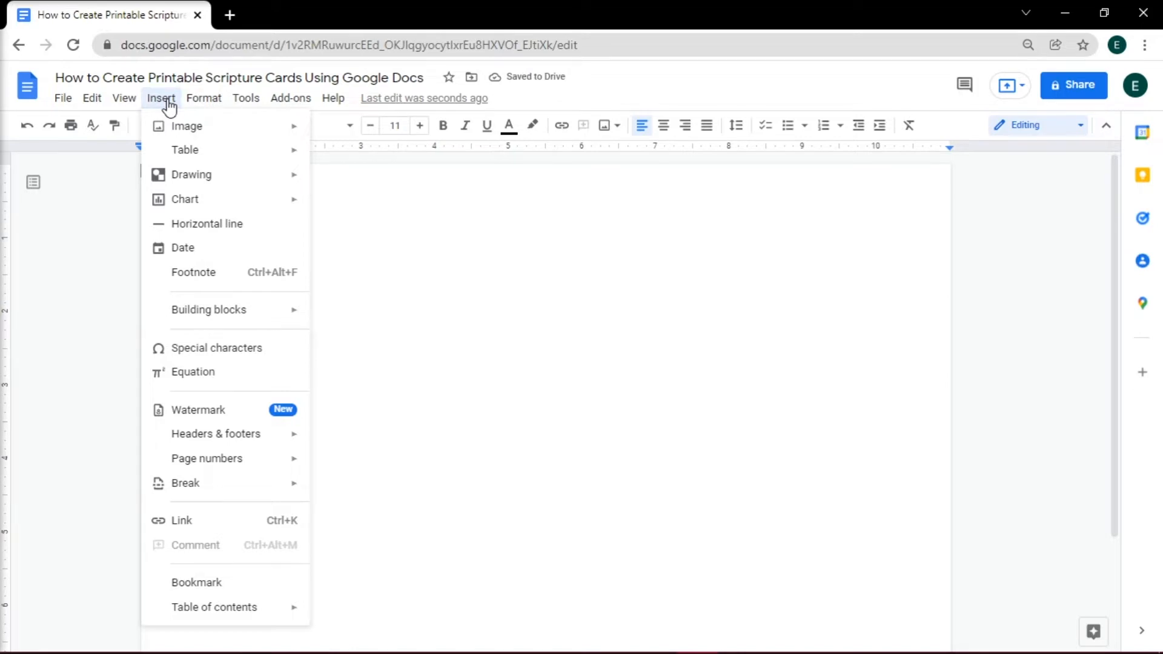
mouse_move(192, 162)
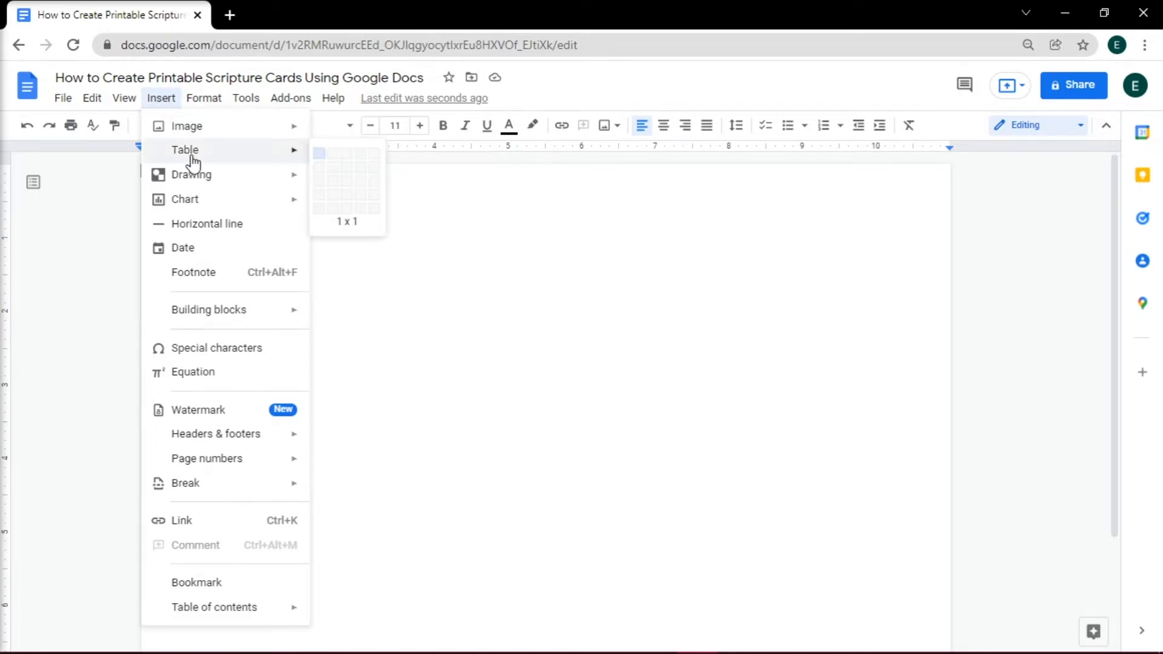
left_click(350, 164)
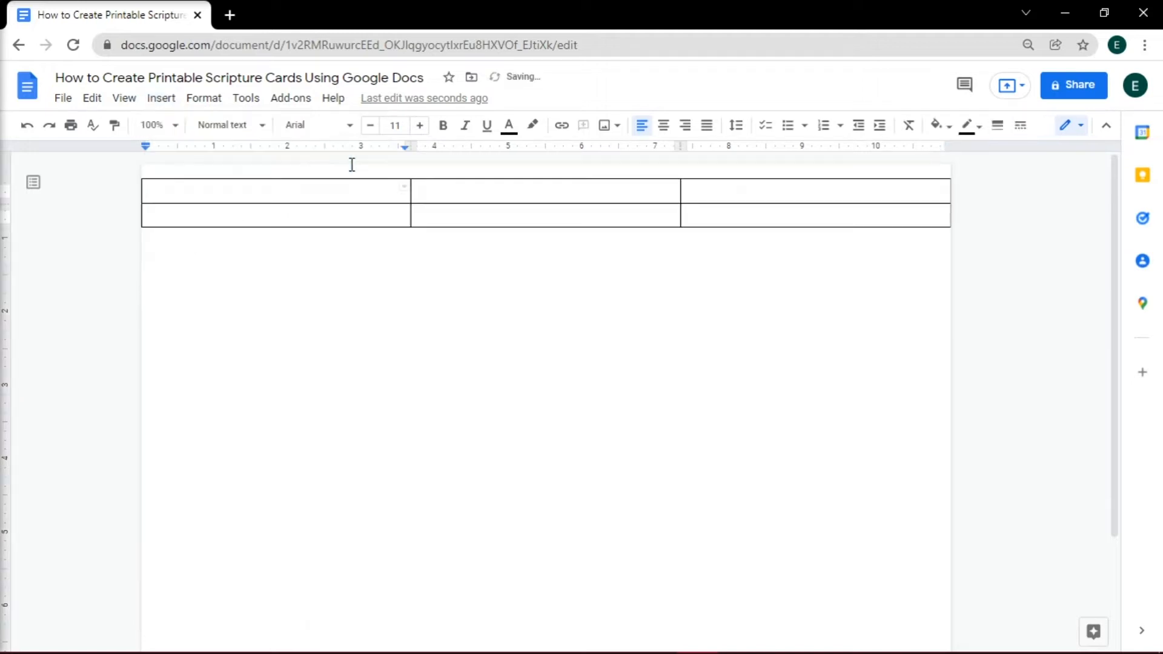
Step: Inset the table's side edges slightly and stretch both rows to about 4 inches each so the table fills the page
left_click_drag(145, 146, 152, 148)
left_click_drag(569, 227, 568, 483)
scroll(509, 339, "down", 2)
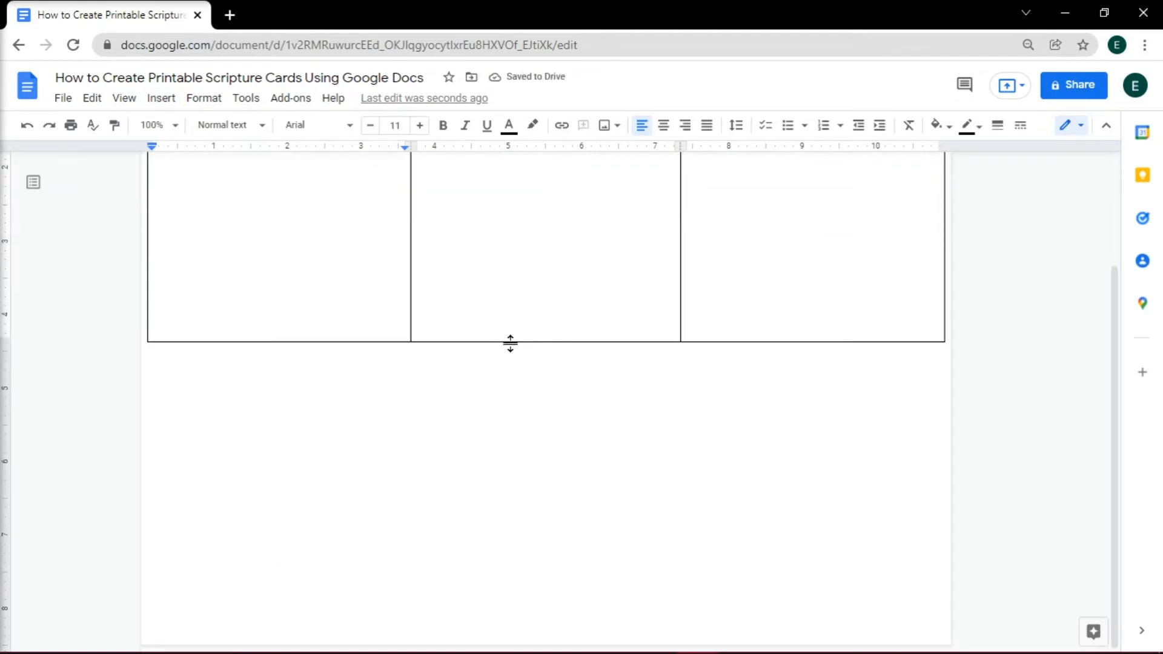
scroll(478, 501, "up", 2)
left_click_drag(521, 411, 522, 474)
scroll(521, 474, "down", 4)
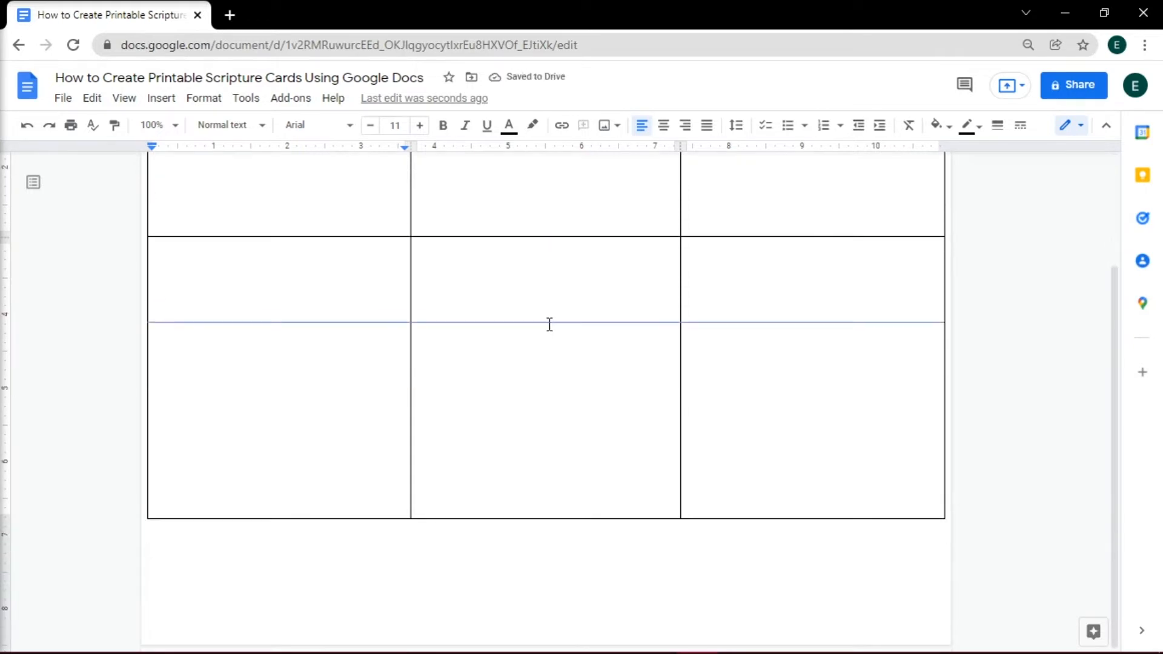
left_click_drag(548, 325, 511, 623)
scroll(473, 472, "up", 5)
left_click_drag(474, 467, 473, 484)
scroll(568, 339, "down", 5)
scroll(477, 174, "up", 5)
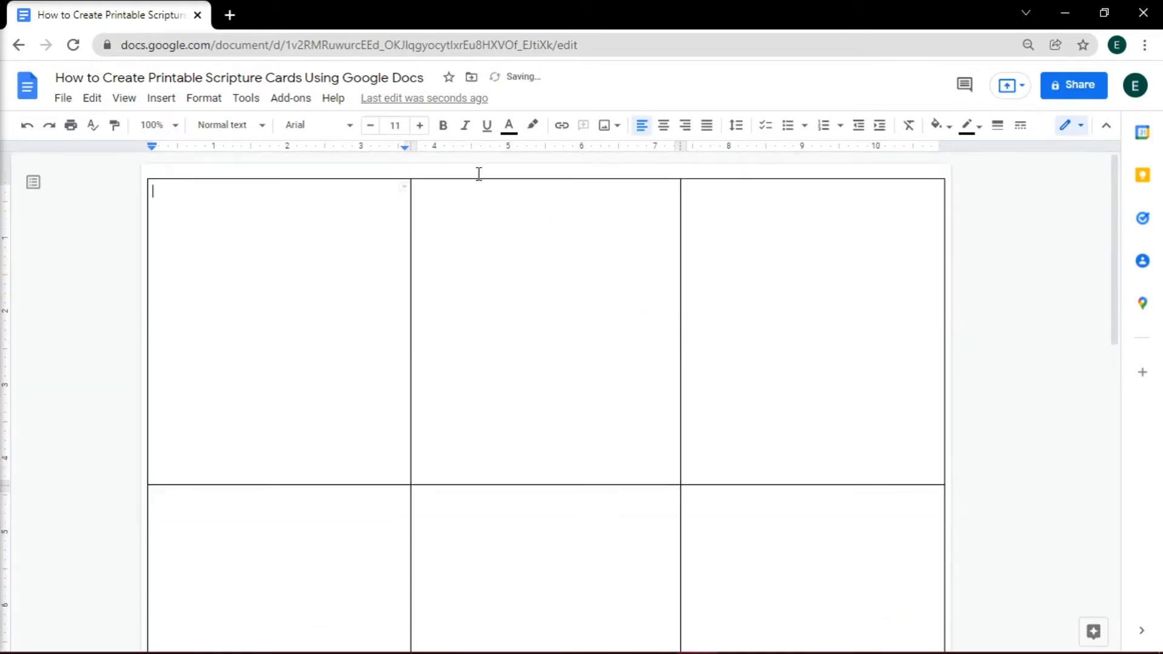
scroll(521, 254, "down", 4)
scroll(261, 222, "up", 4)
Step: Change the border style along the table's top edge from solid to dashed
left_click(266, 178)
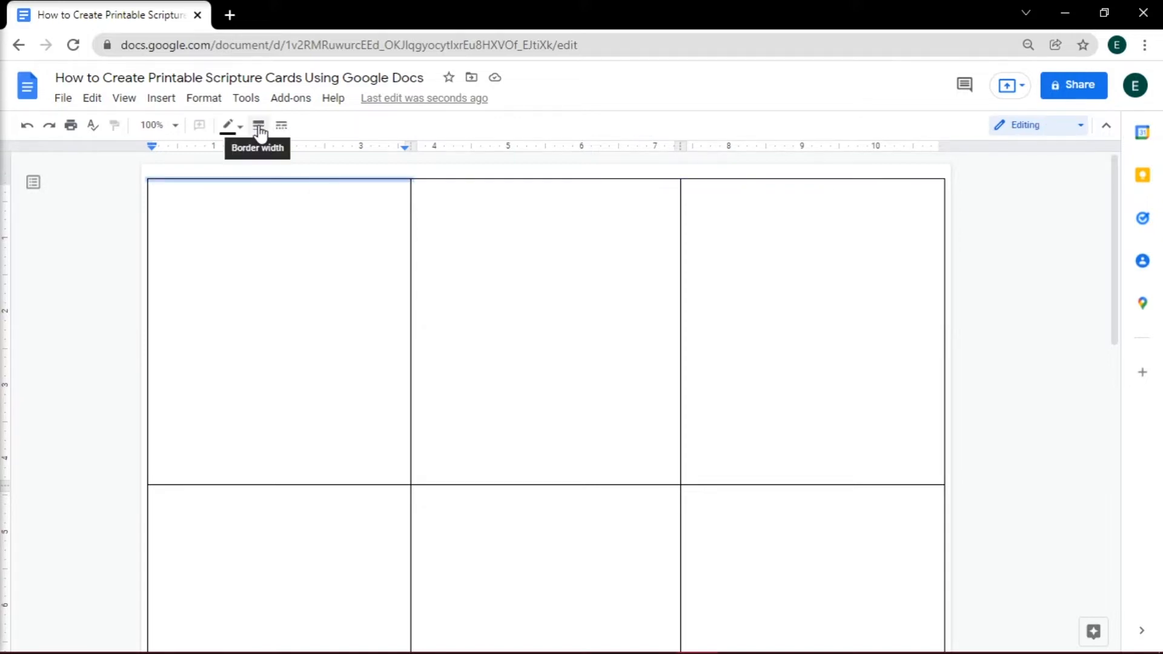
left_click(279, 131)
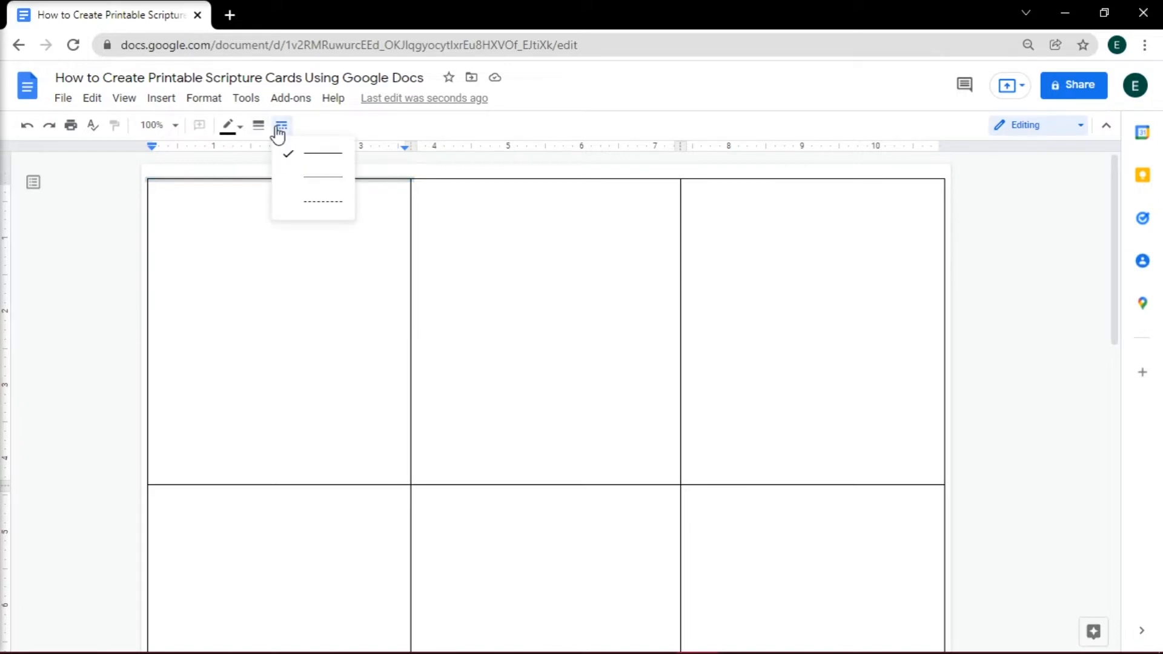
left_click(318, 188)
left_click(434, 177)
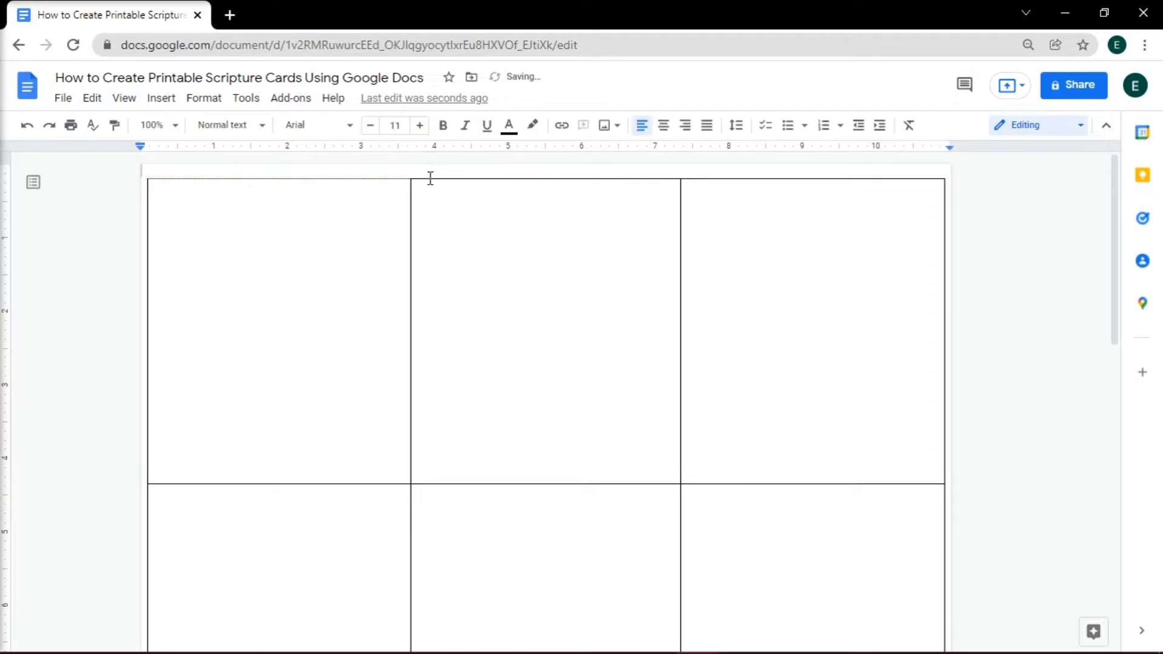
left_click(426, 179)
left_click(282, 125)
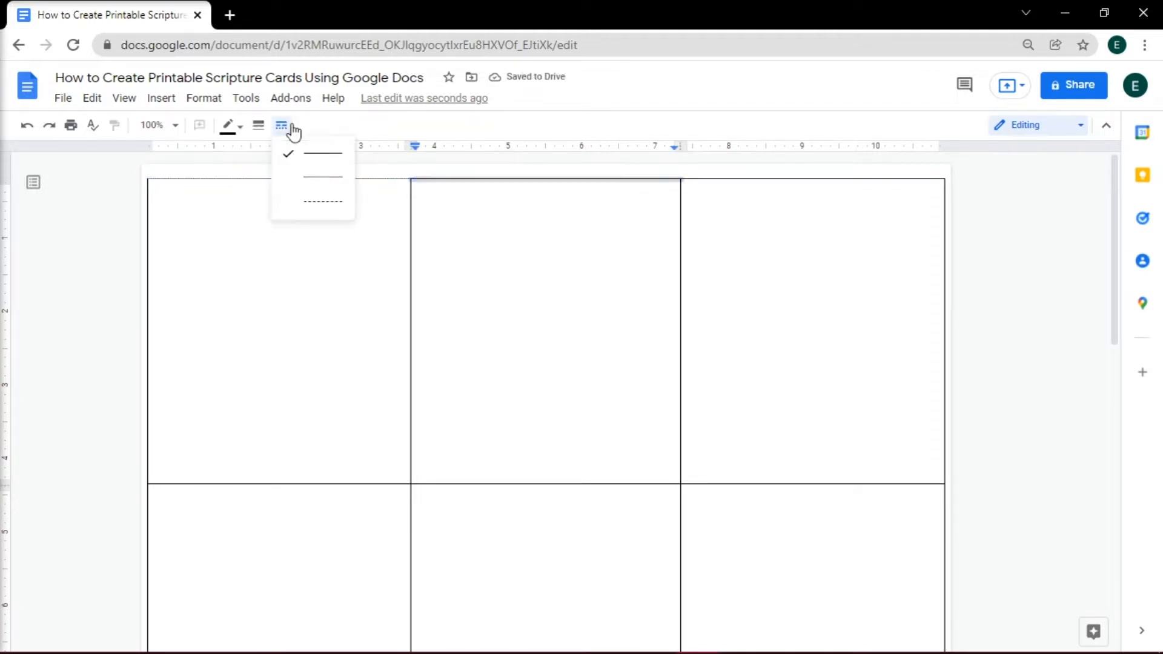
left_click(319, 200)
Step: Apply the dashed border style to all four vertical borders of the upper row
left_click(147, 239)
left_click(411, 207)
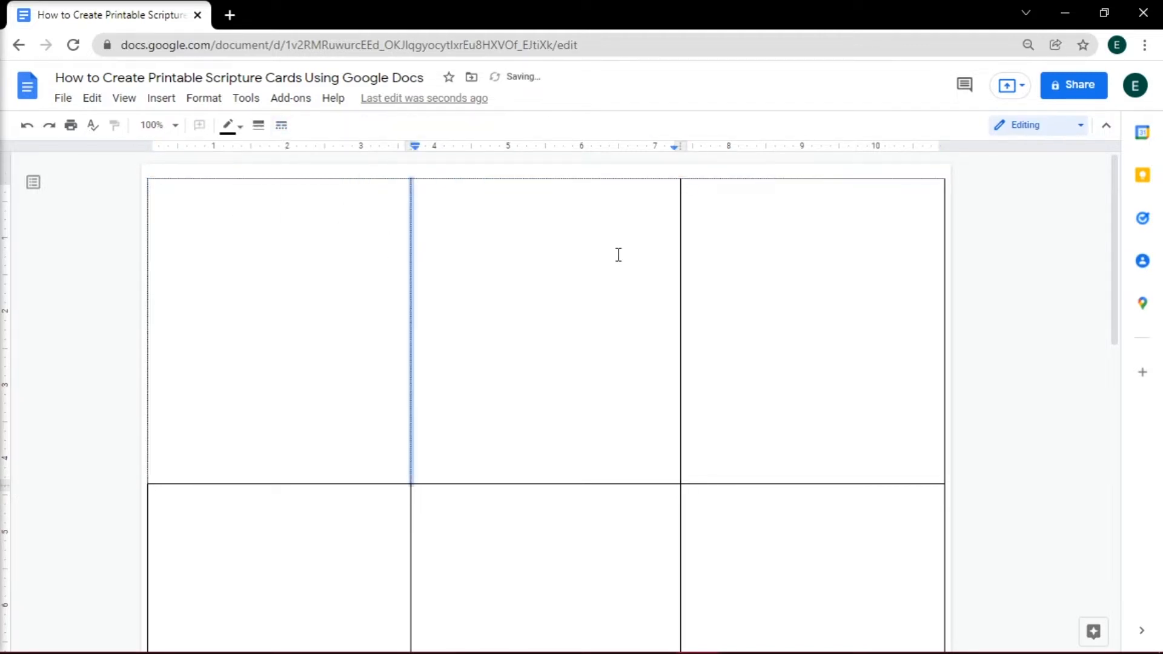
left_click(680, 269)
left_click(945, 321)
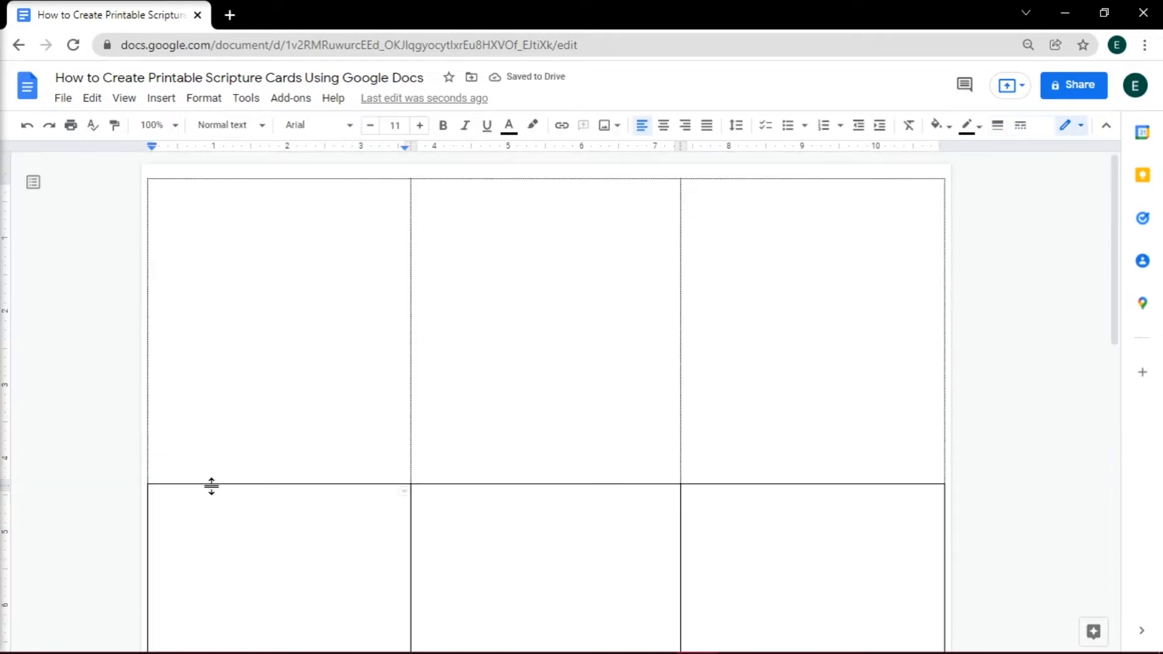
Step: Make the divider between the two rows and the vertical borders of the lower row dashed
left_click(211, 484)
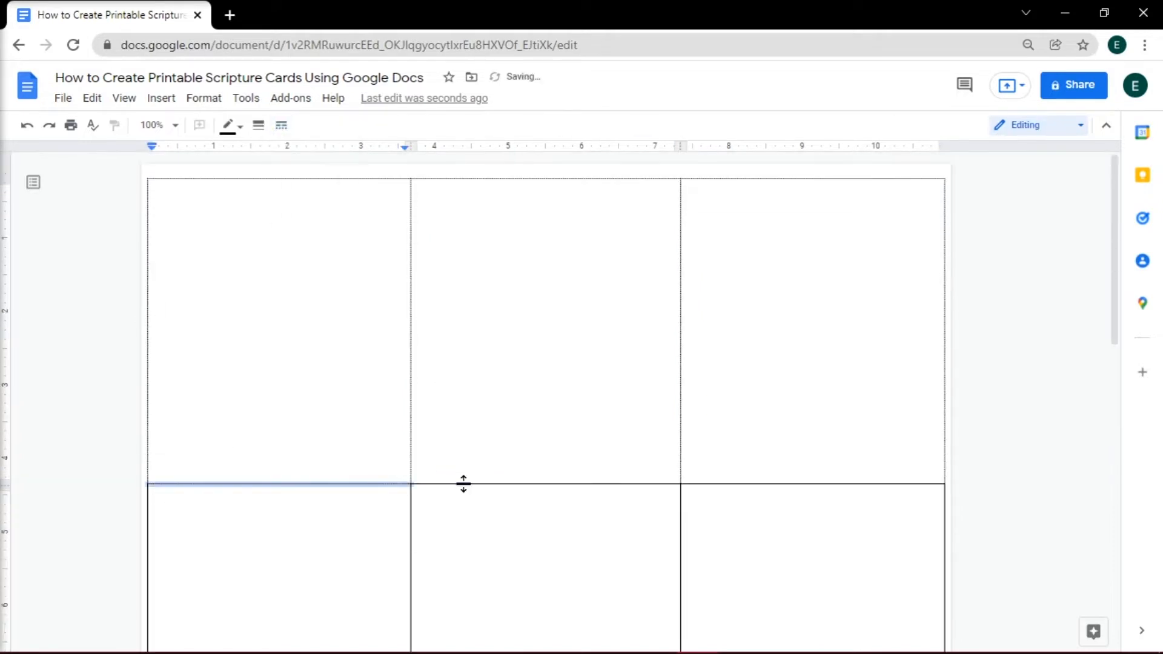
left_click(462, 483)
left_click(811, 484)
left_click(148, 509)
left_click(410, 533)
left_click(680, 569)
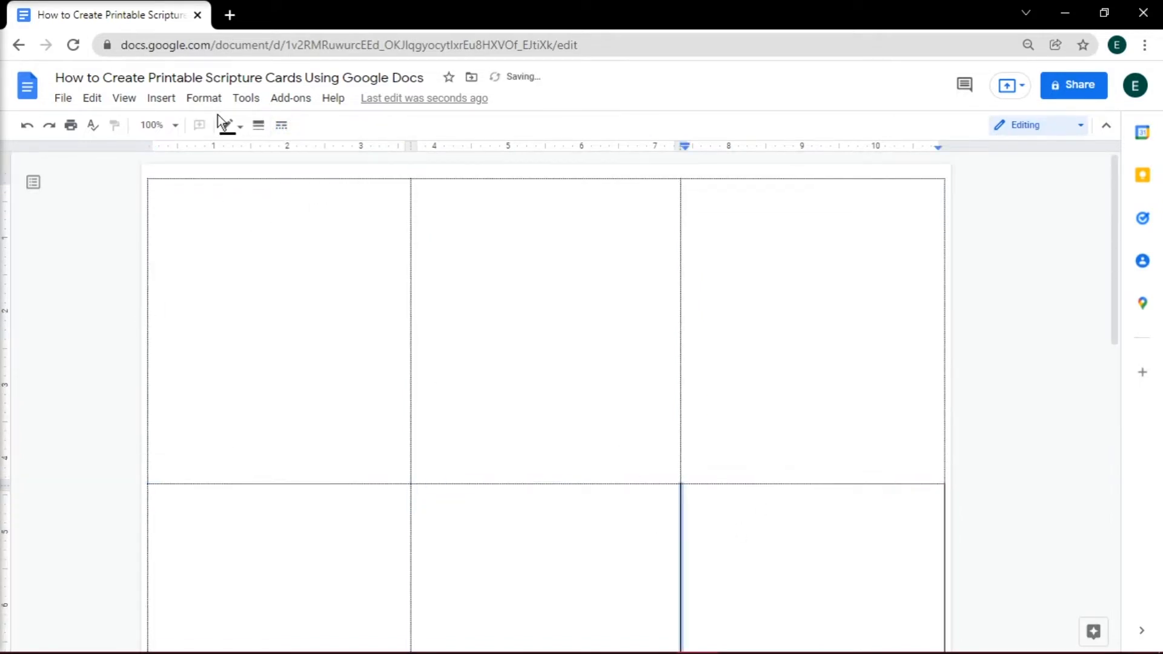
left_click(945, 569)
Step: Make the bottom border of all three lower cells dashed
scroll(388, 364, "down", 3)
left_click(279, 611)
left_click(444, 608)
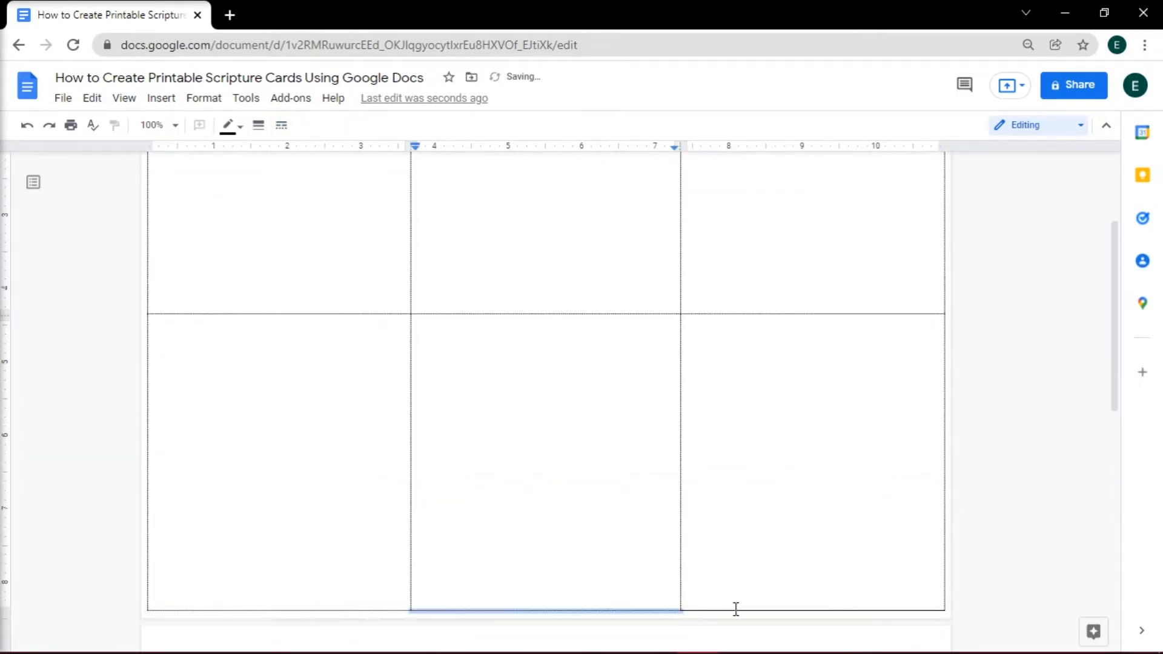
left_click(724, 602)
left_click(787, 611)
scroll(996, 366, "up", 3)
left_click(996, 367)
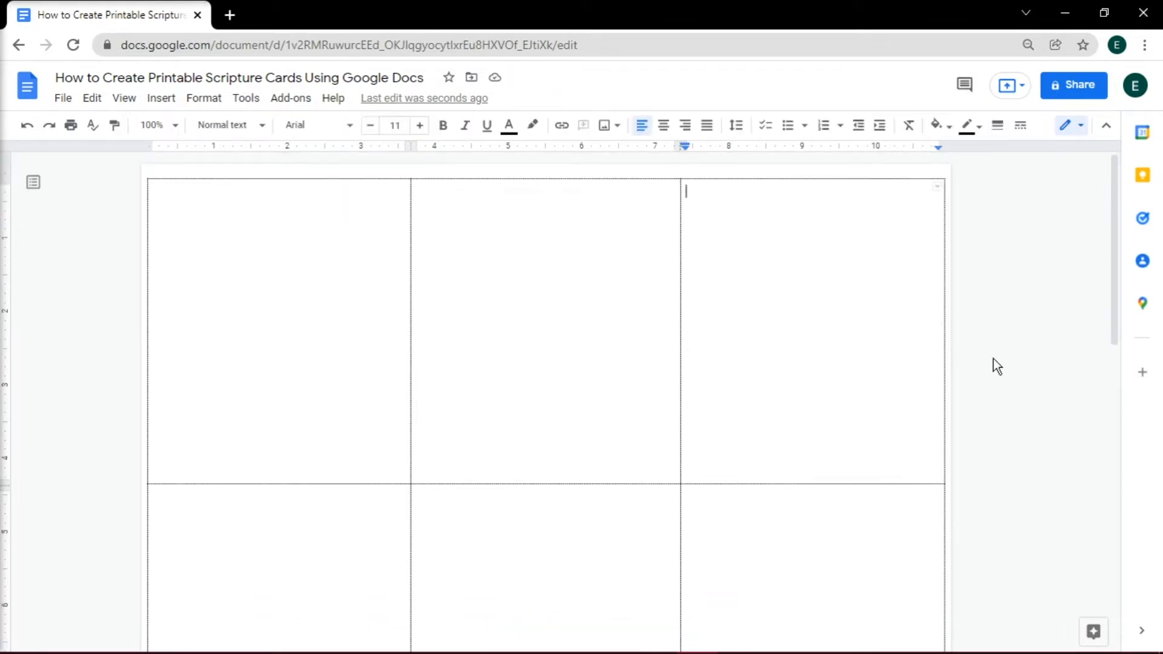
Step: Enter "Come to me, All who labor and Are heavy laden, And I will Give you rest. Matthew 11:28" on six lines in the first cell
double_click(224, 220)
left_click(225, 218)
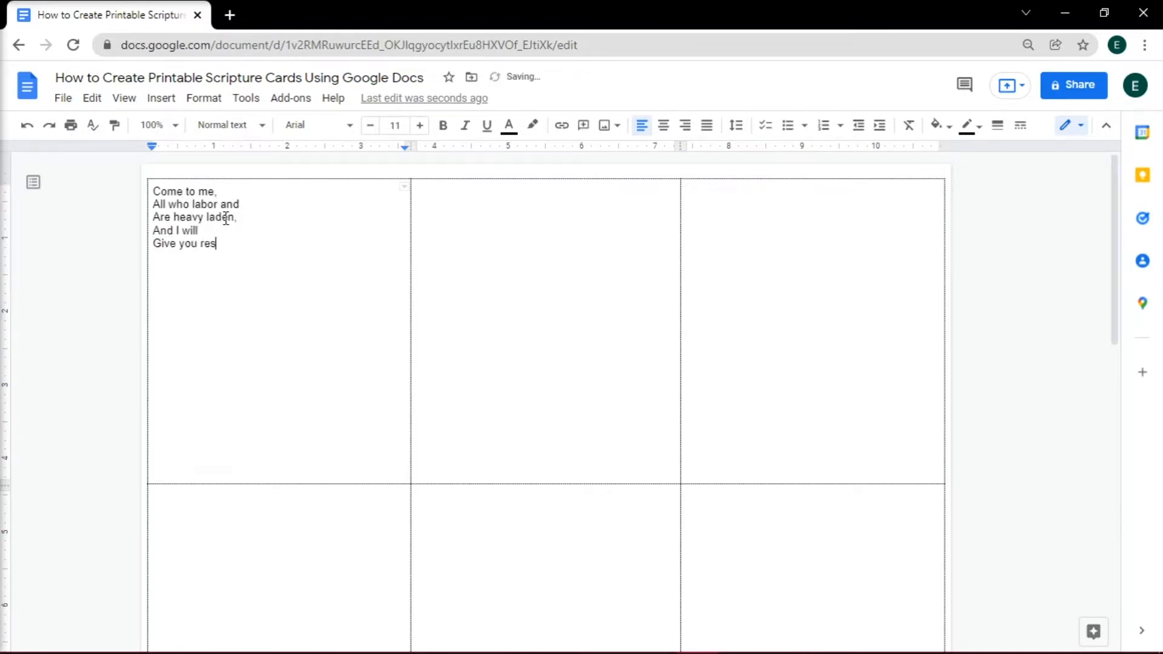
type(":28")
Step: Centre the verse text in the first cell and enlarge it to 24 pt
key("ctrl+a")
key("ctrl+e")
key("ctrl+shift+period")
key("ctrl+shift+period")
key("ctrl+shift+period")
key("ctrl+shift+period")
Step: Set the first card's verse in Cinzel Decorative and its "Matthew 11:28" reference in Bebas Neue
left_click_drag(207, 197, 377, 363)
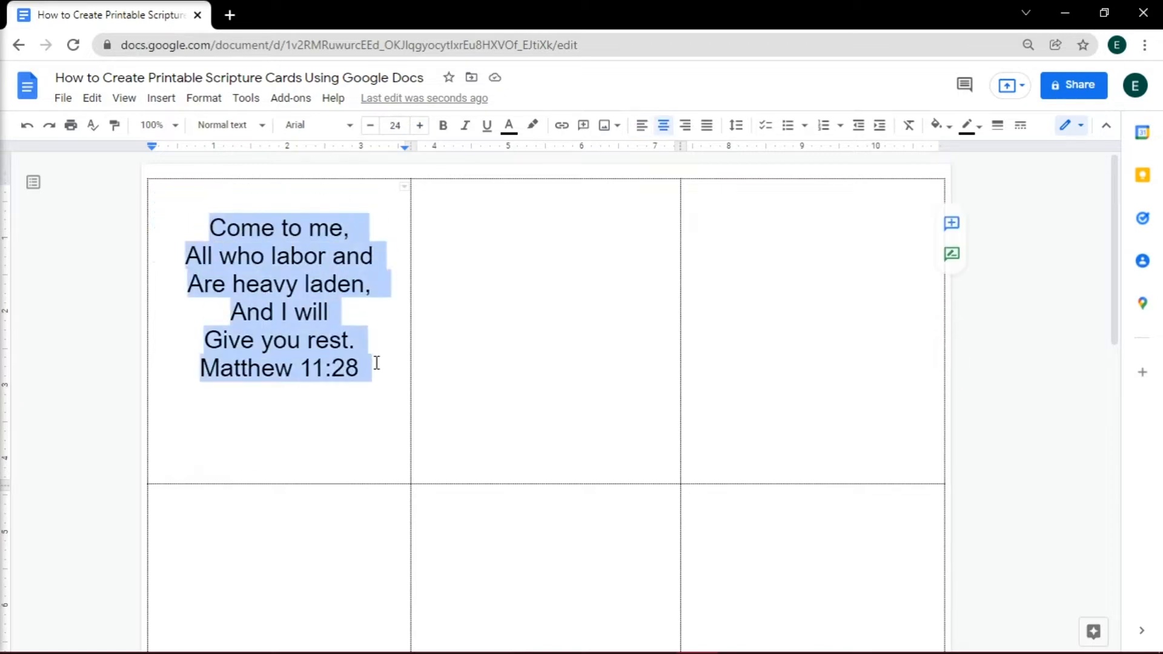
left_click(318, 125)
left_click(364, 397)
left_click_drag(189, 424, 366, 424)
left_click(318, 125)
left_click(327, 425)
Step: Change the lines "All who labor and Are heavy laden," to the Cinzel font
left_click_drag(166, 260, 394, 324)
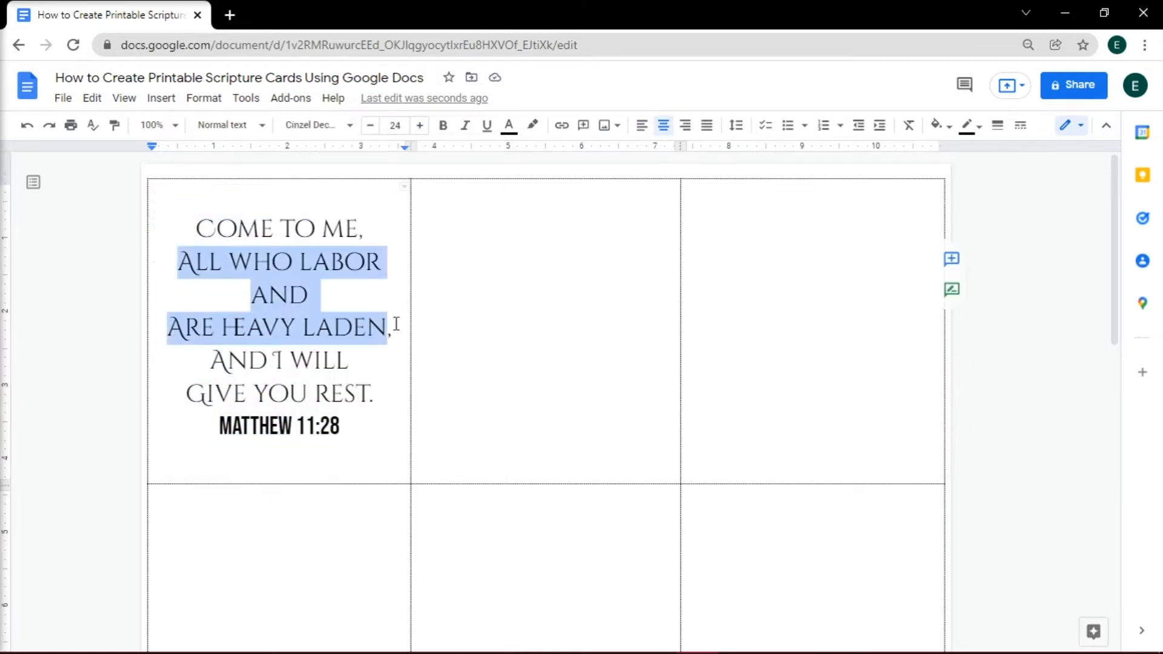
left_click(318, 124)
left_click(326, 472)
Step: Colour "Come to me," and "And I will Give you rest." dark red and the lines between them dark gray
left_click_drag(208, 312, 382, 358)
left_click(508, 125)
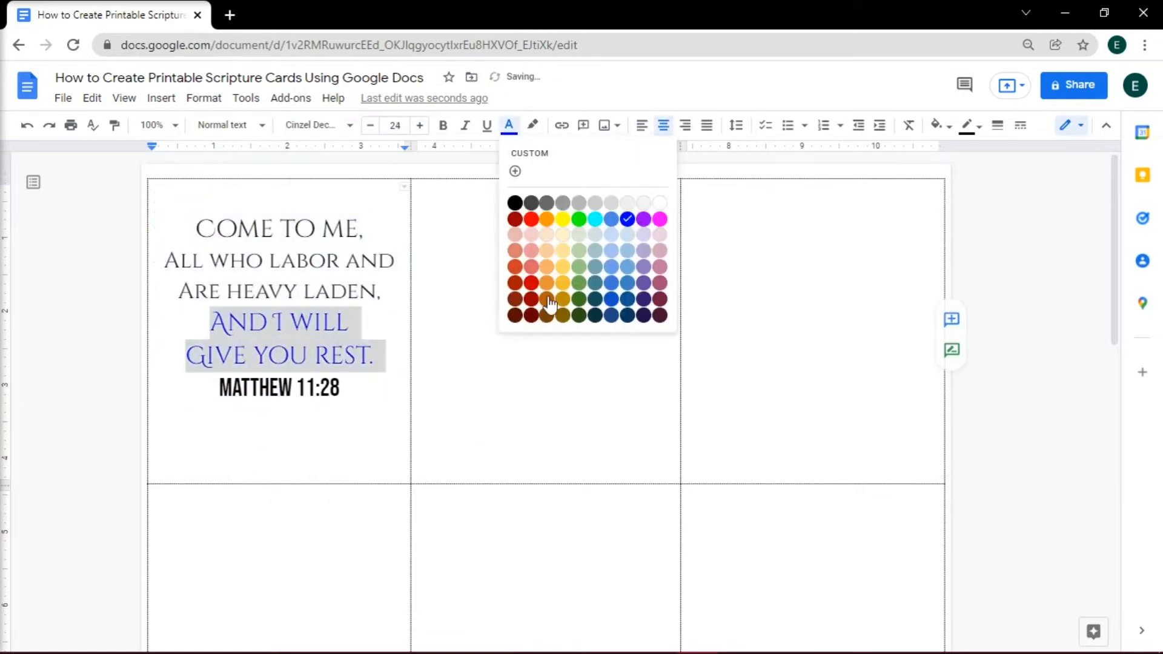
left_click(531, 305)
left_click(180, 273)
Step: Reduce the "Matthew 11:28" reference to 21 pt and colour it gray
left_click_drag(218, 388, 346, 390)
key("ctrl+b")
key("ctrl+shift+comma")
key("ctrl+shift+comma")
key("ctrl+shift+comma")
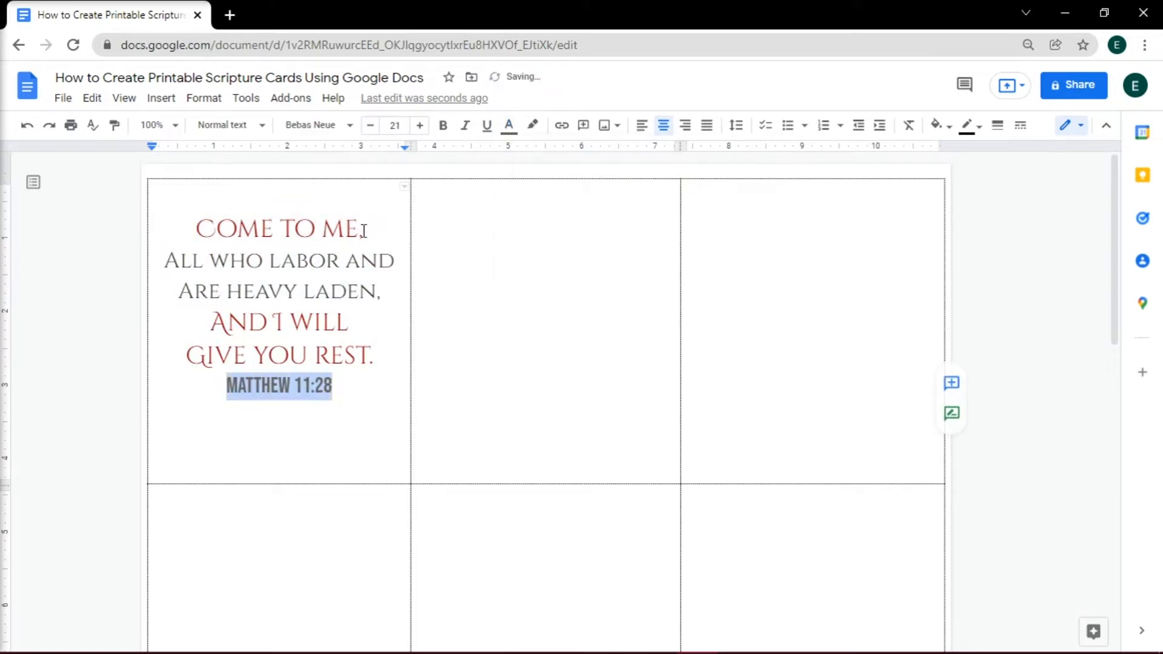
left_click(230, 387)
Step: Enter the Jeremiah 29:11 verse line by line in the upper middle cell, from "For I know The plans I have" to "And a hope."
left_click(549, 236)
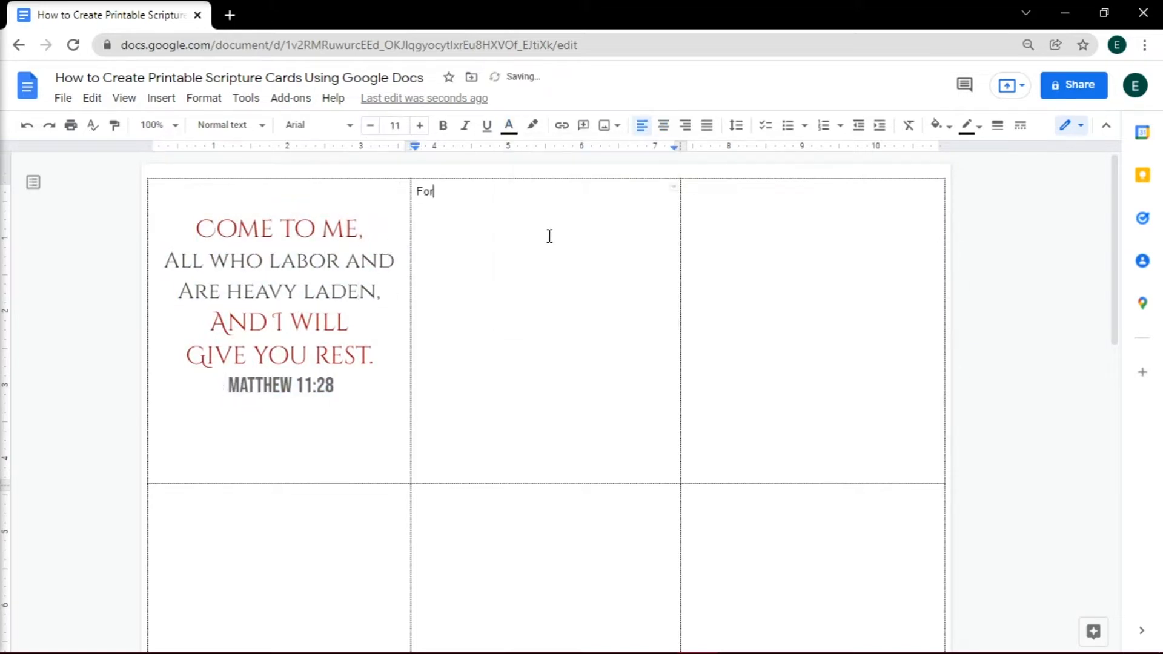
left_click(502, 204)
key("Return")
left_click(446, 235)
type("Declares the Lord,")
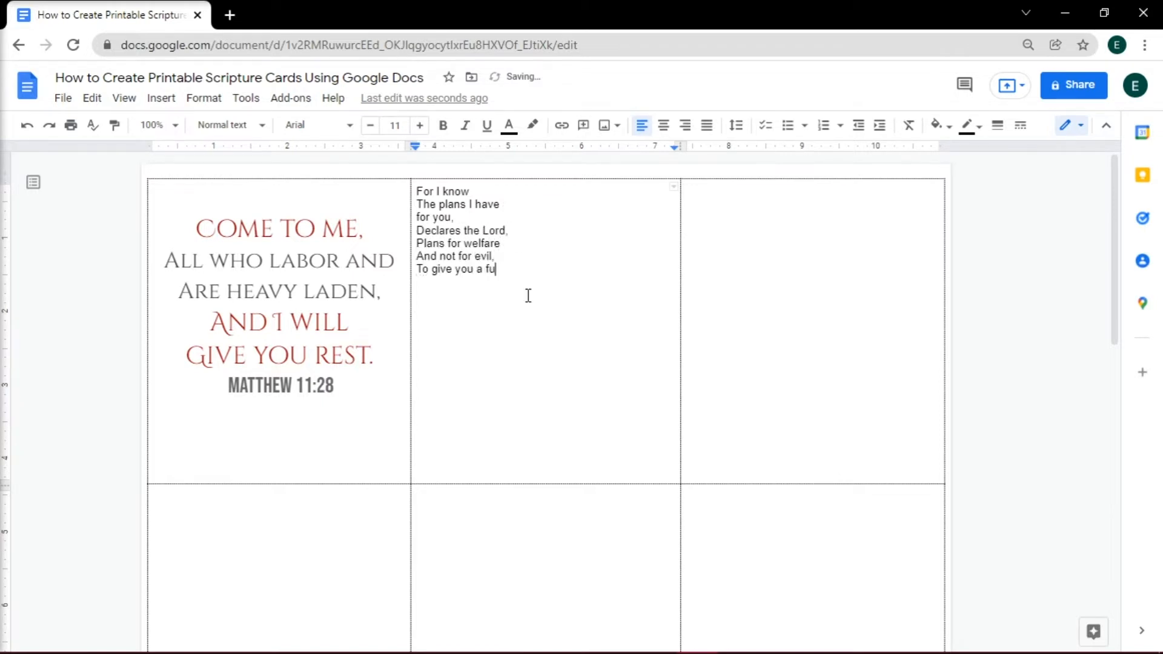
Step: Set the middle card's lines from "For I know" through "To give you a future" in the Quicksand font
left_click_drag(479, 282, 417, 189)
left_click(318, 124)
left_click(344, 622)
left_click(318, 125)
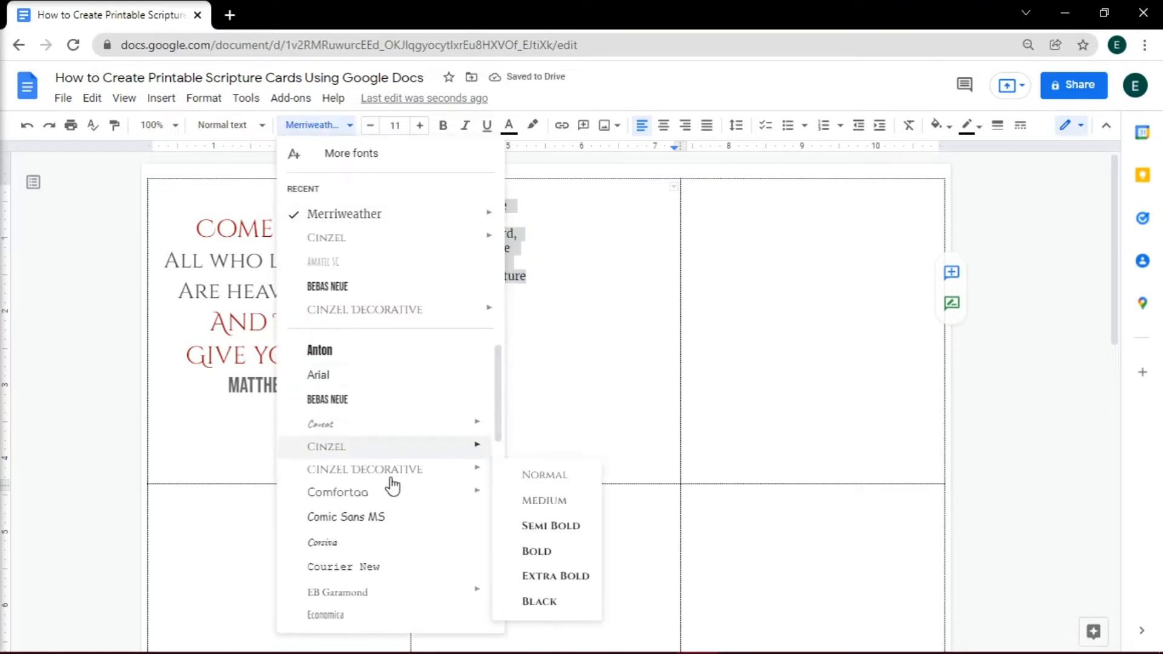
scroll(384, 485, "down", 3)
left_click(325, 522)
Step: Centre the middle card's verse and enlarge the lines above "And a hope."
left_click(420, 124)
left_click(420, 125)
key("ctrl+shift+e")
key("ctrl+shift+period")
key("ctrl+shift+period")
key("ctrl+shift+period")
key("ctrl+shift+period")
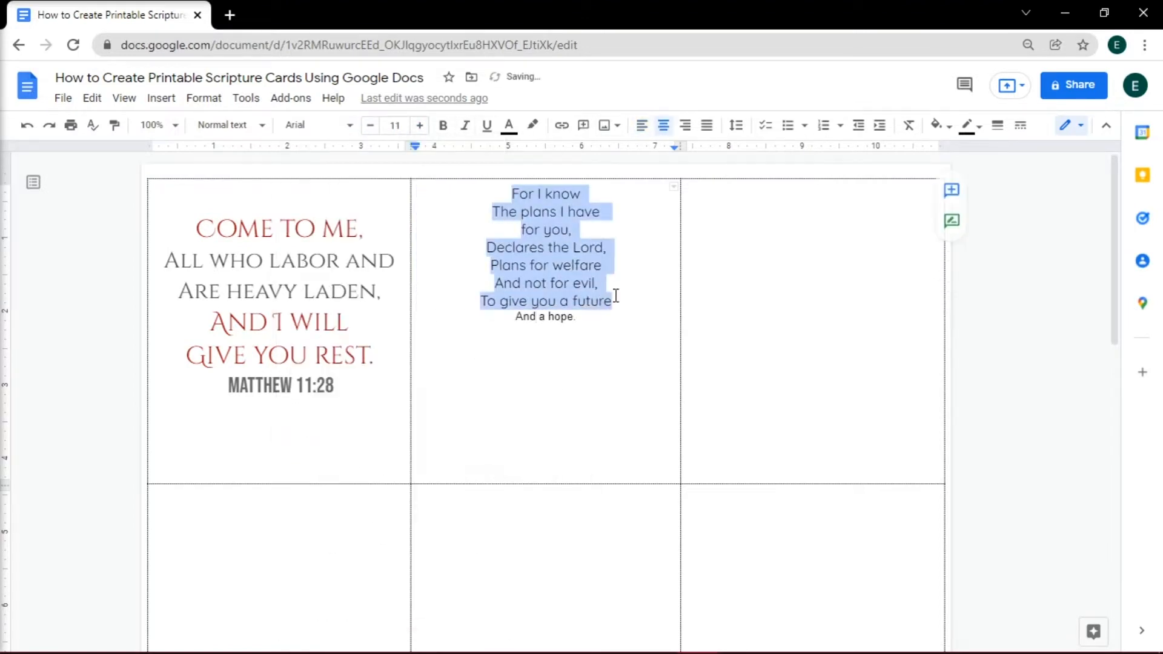
Step: Add Shadows Into Light and other script fonts to the font list, with the "And a hope." line selected
left_click_drag(515, 344, 580, 344)
left_click(318, 125)
scroll(363, 448, "up", 10)
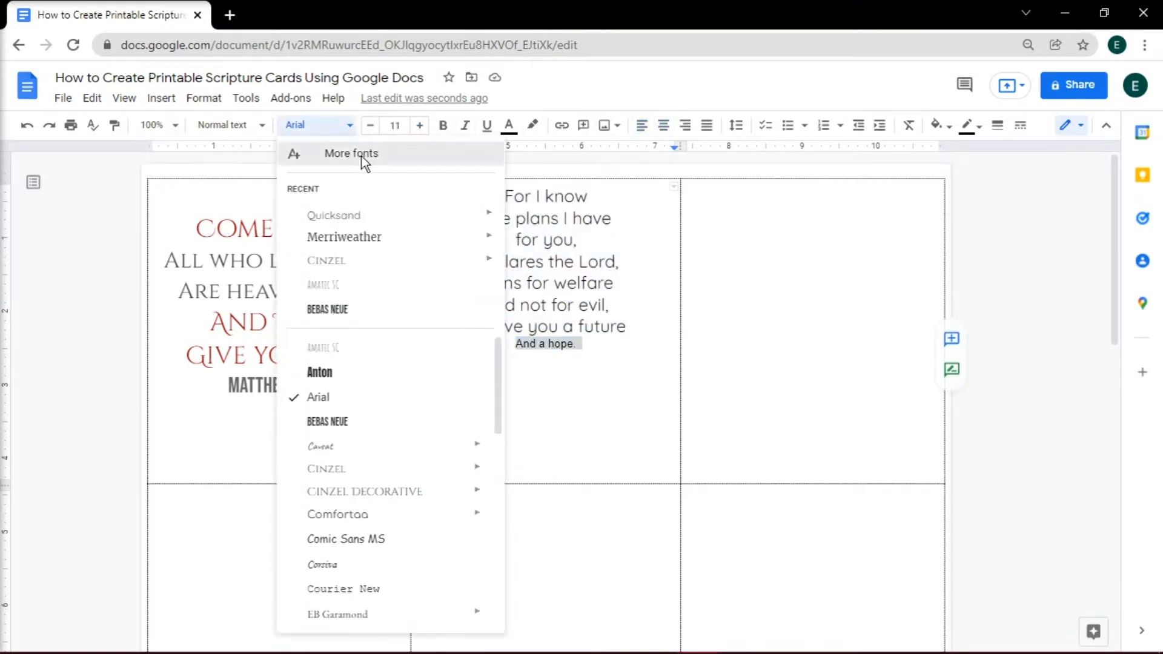
left_click(362, 157)
scroll(461, 342, "down", 5)
scroll(463, 343, "down", 20)
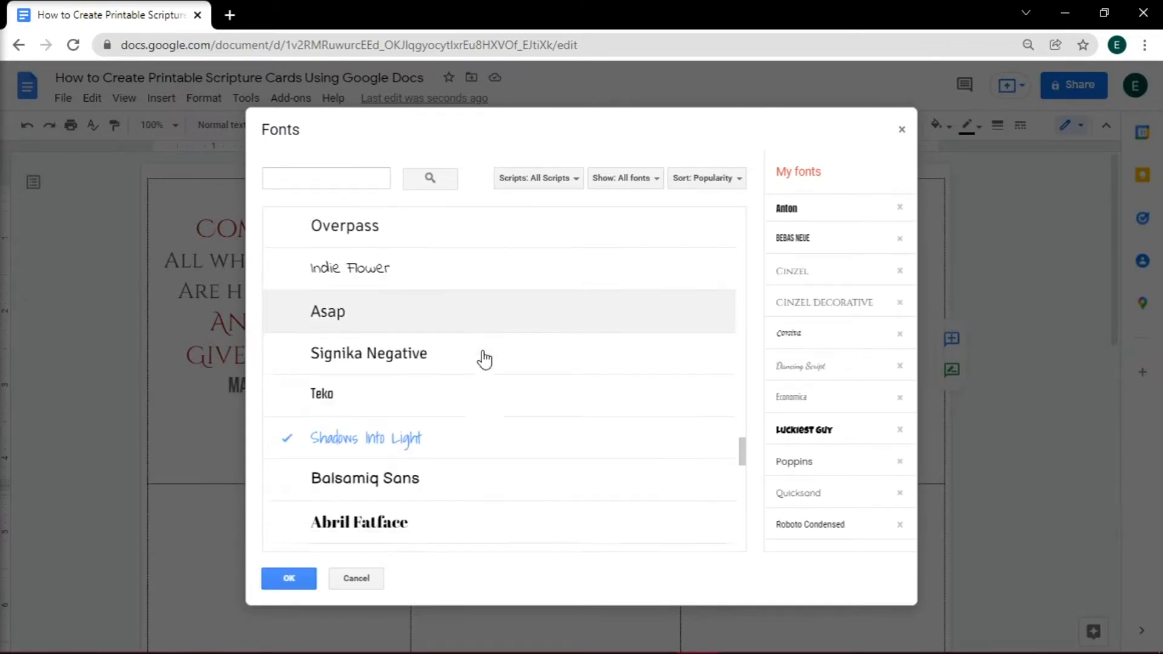
left_click(289, 577)
Step: Try the Dancing Script, Satisfy and Yellowtail fonts on the line "And a hope."
left_click(318, 125)
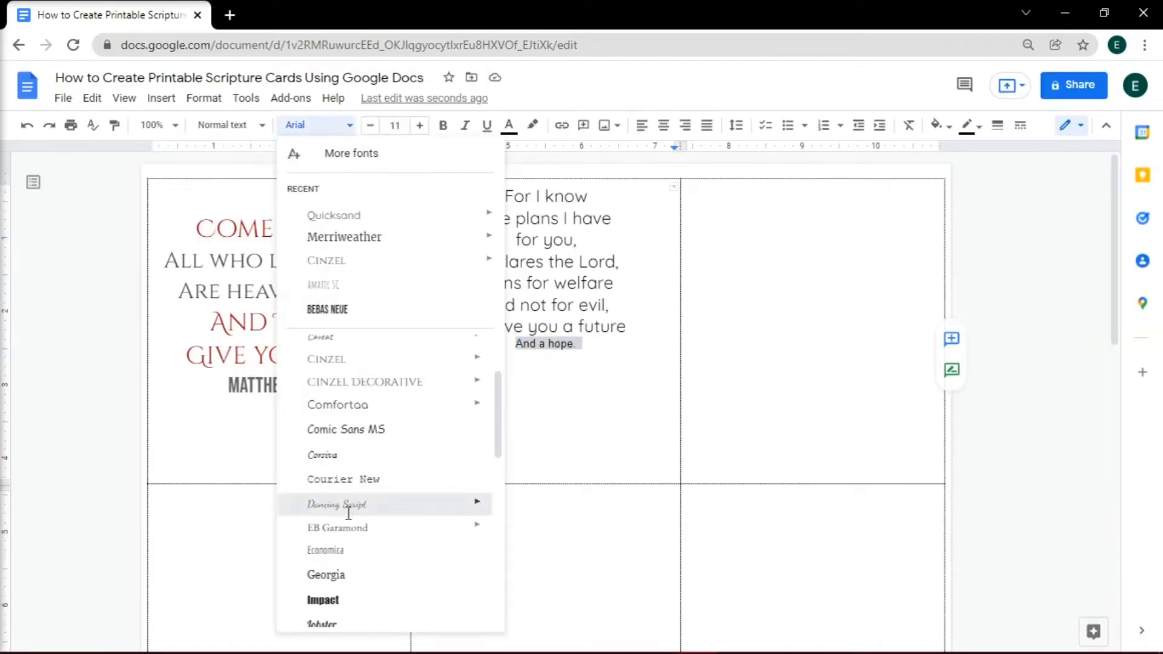
left_click(348, 508)
left_click(317, 124)
scroll(364, 424, "down", 5)
left_click(363, 442)
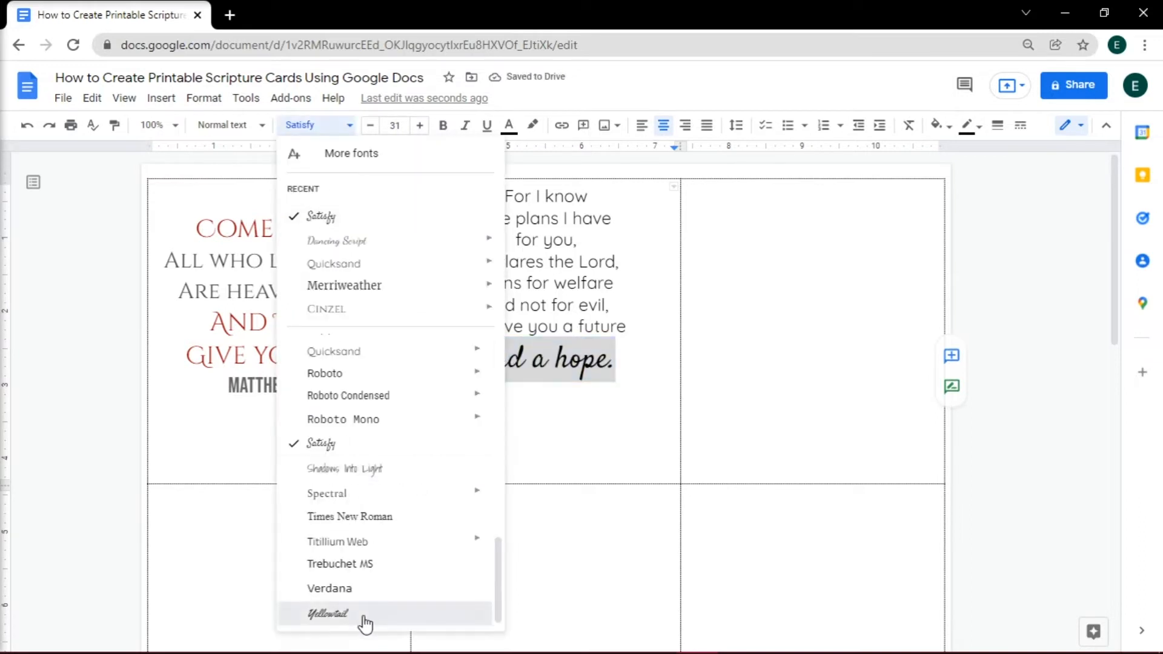
left_click(366, 616)
Step: Set the line "And a hope." in the Parisienne font at 33 pt
scroll(370, 469, "up", 3)
left_click(370, 466)
left_click(505, 283)
left_click(643, 355)
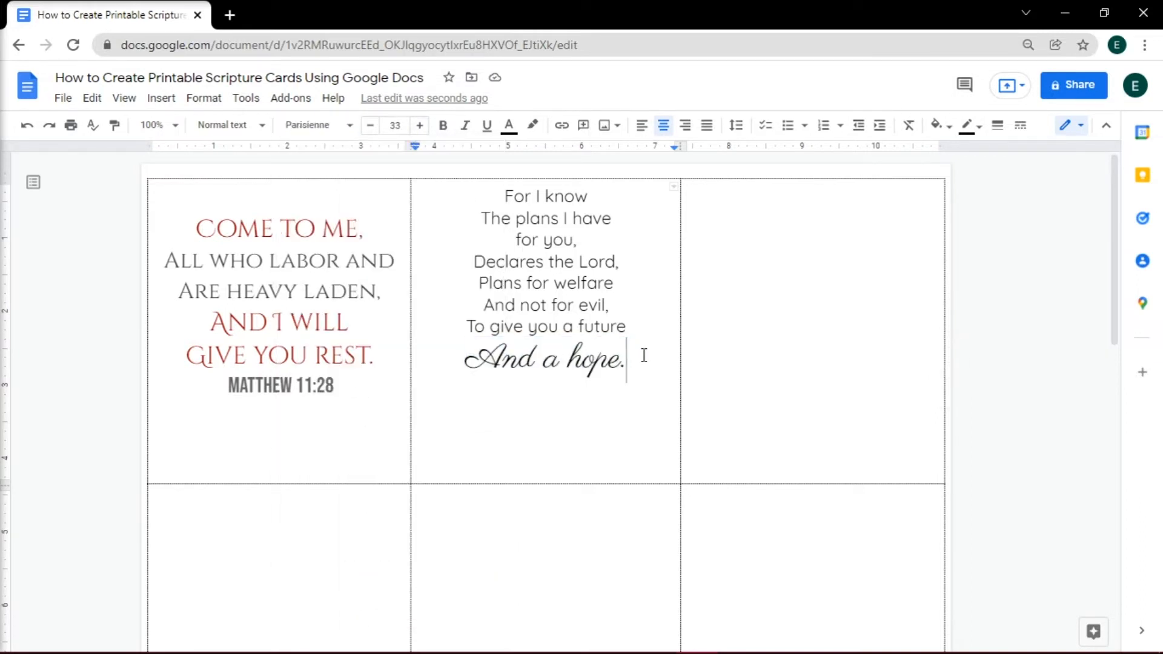
Step: Add the reference "Jeremiah 29:11" below "And a hope." in Comfortaa at 13 pt, offset to the right
key("Return")
type("Jeremiah 29:11")
key("shift+Home")
left_click(318, 125)
left_click(317, 152)
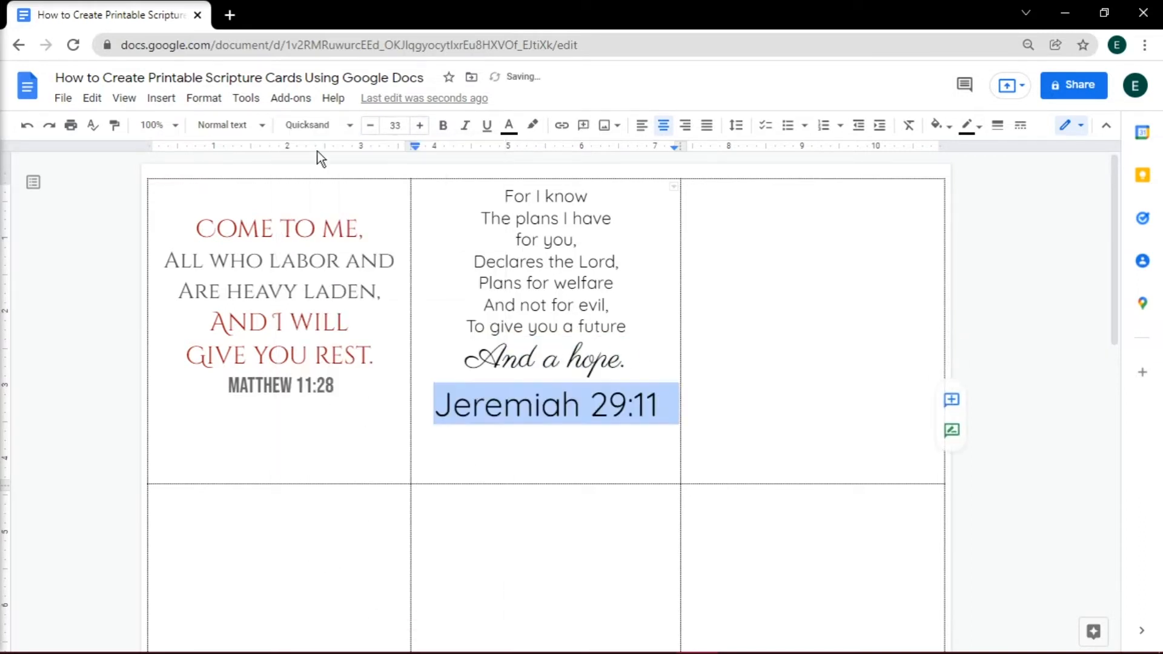
left_click(370, 125)
Step: Enlarge the verse lines above "And a hope." in the middle card and add space above them
left_click_drag(501, 195, 468, 363)
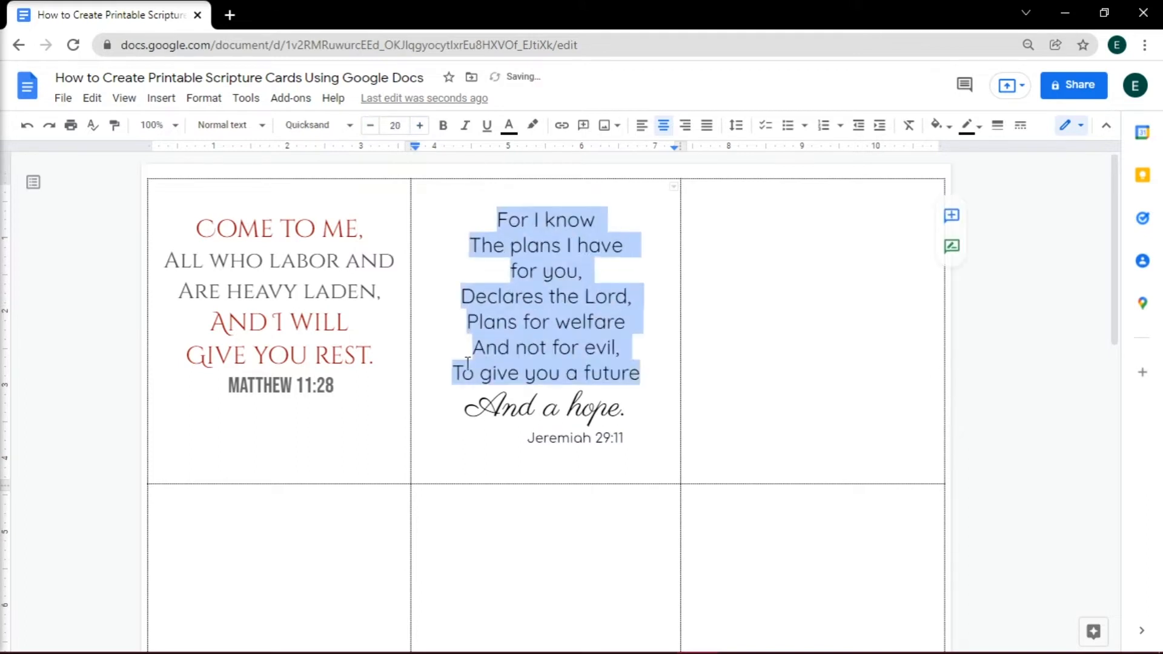
left_click(467, 364)
left_click_drag(496, 209, 641, 372)
left_click(317, 125)
left_click(317, 170)
left_click(633, 429)
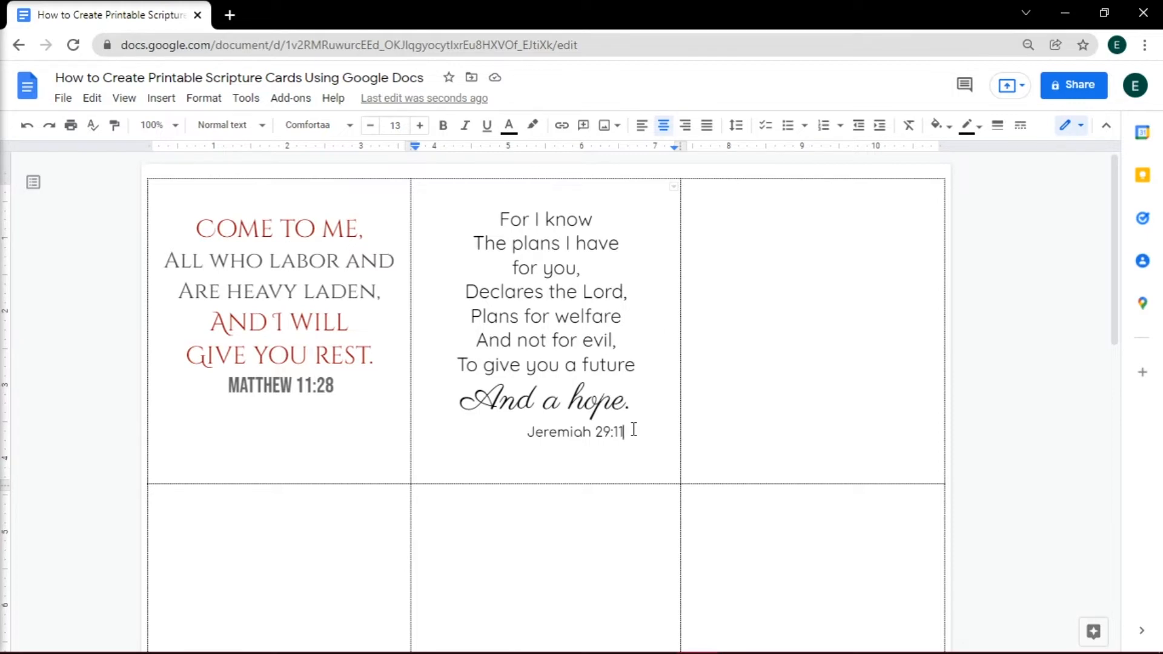
Step: Insert the leaf branch picture "Untitled design (7).png" from the computer into the middle card
left_click(162, 98)
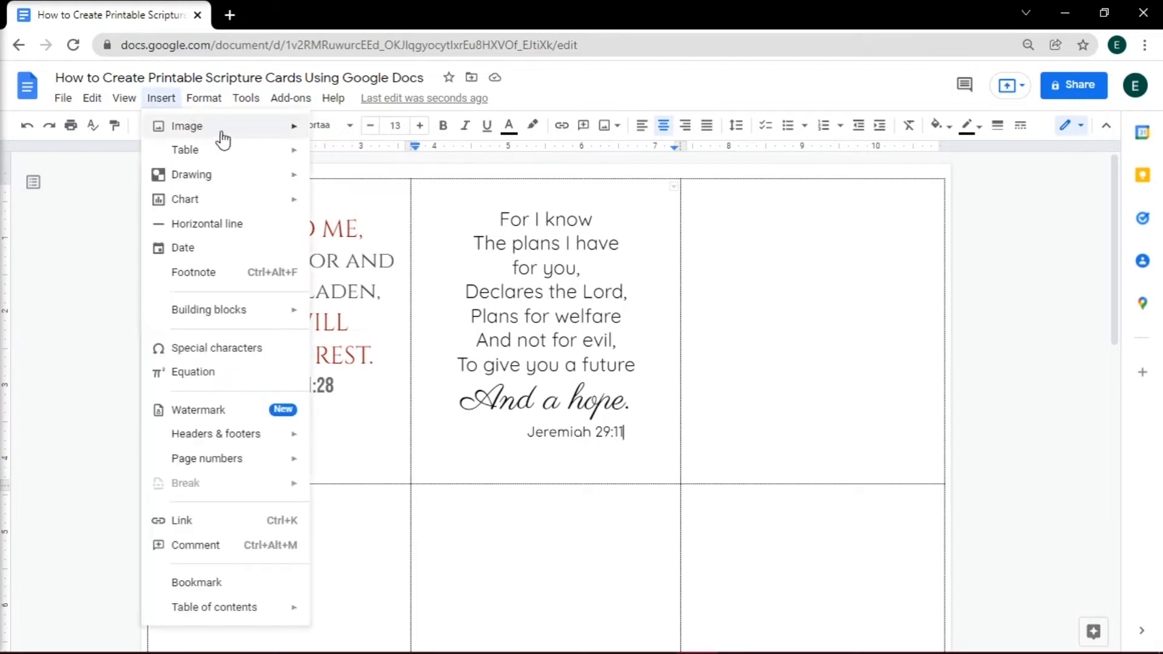
mouse_move(229, 142)
left_click(361, 133)
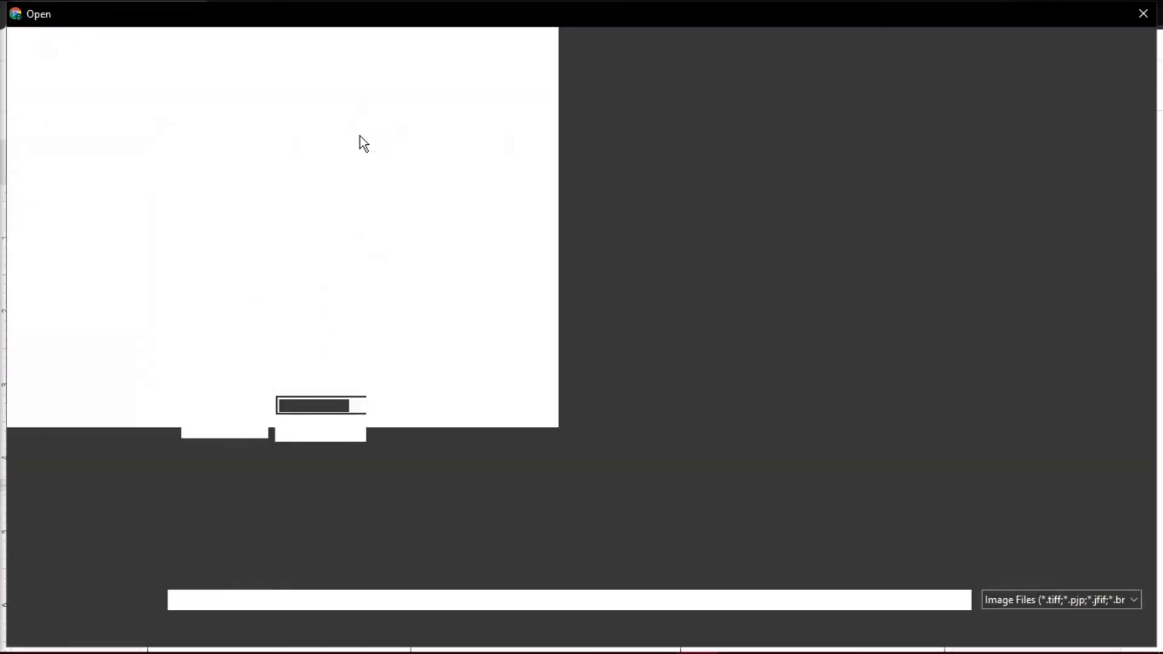
double_click(239, 181)
double_click(540, 151)
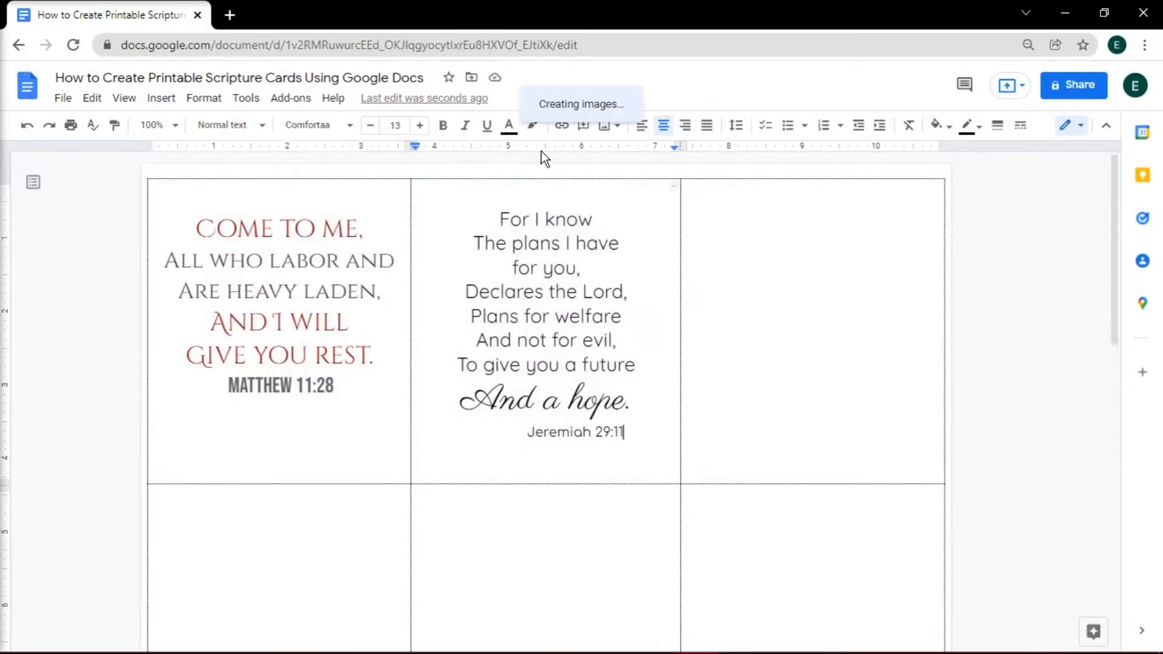
scroll(554, 333, "down", 3)
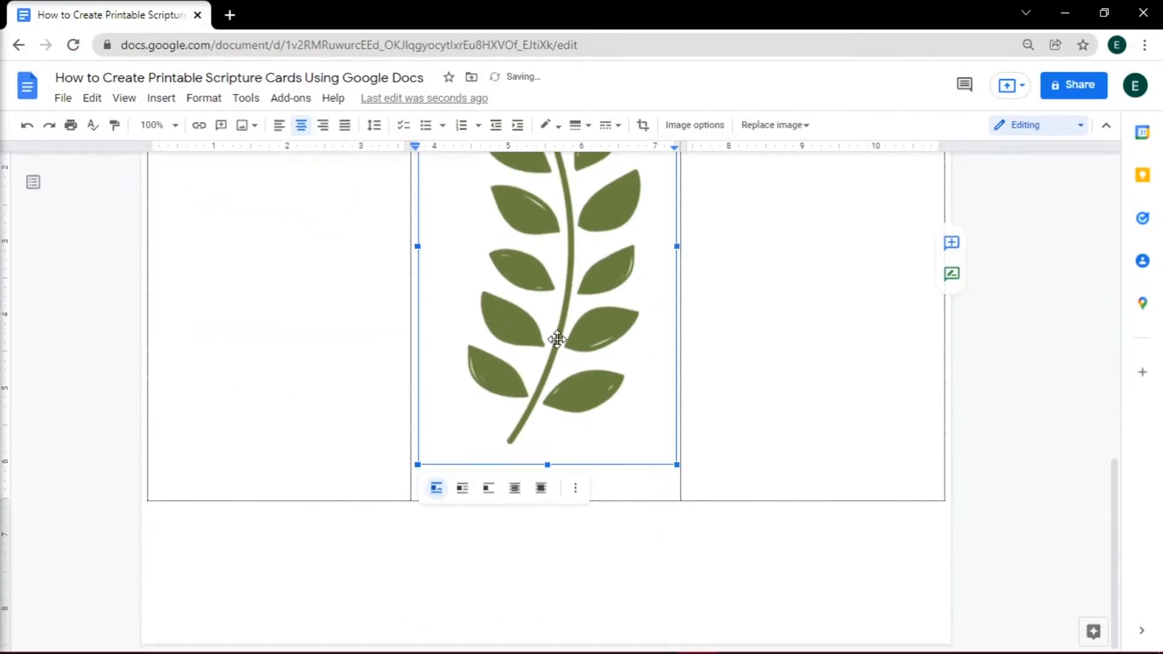
Step: Place the leaf branch picture behind the middle card's text and shrink it to about 2 by 3.4 inches
left_click(514, 488)
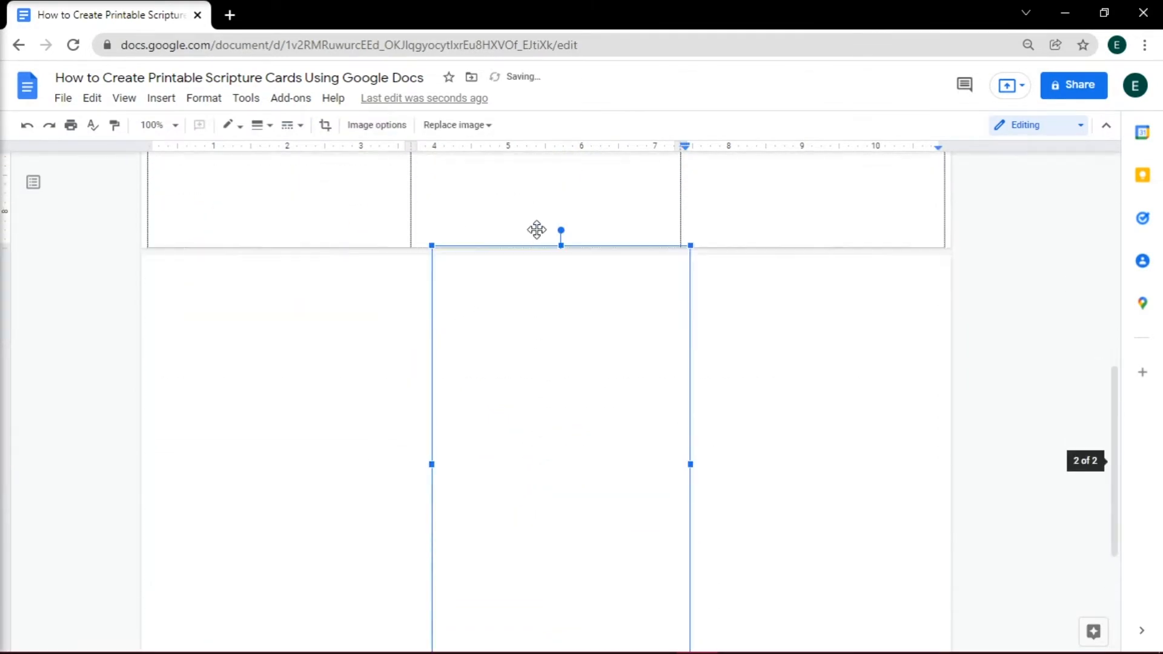
left_click_drag(718, 581, 646, 197)
left_click(519, 459)
Step: Try rotating the leaf branch picture by 90 degrees and undo the rotation
left_click(690, 458)
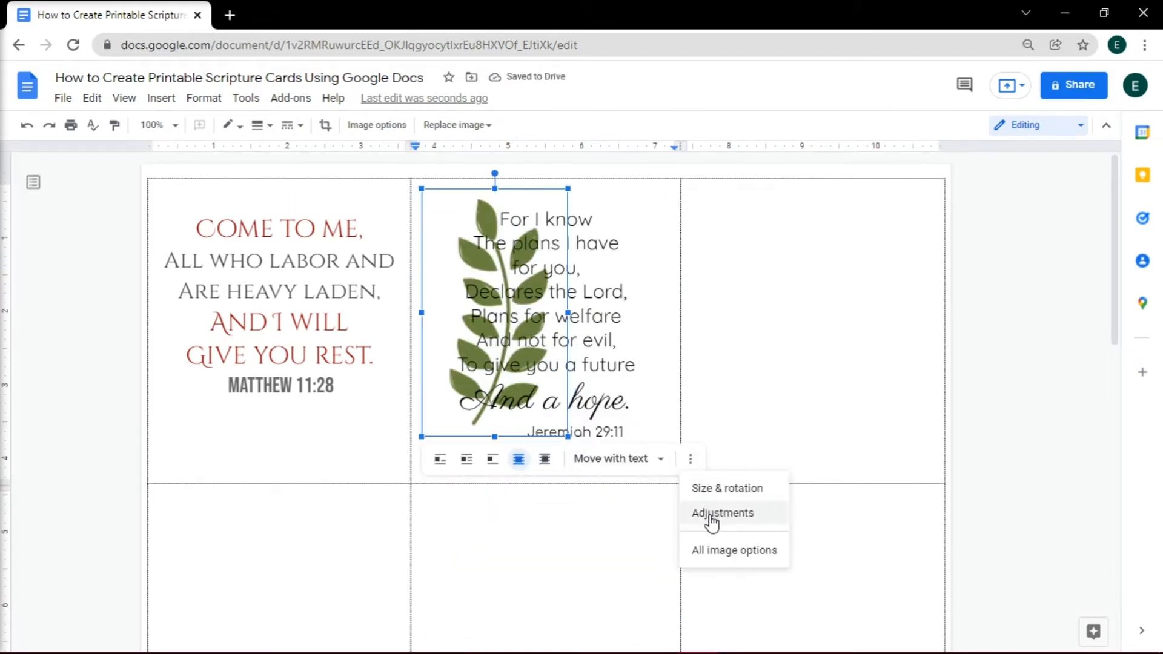
left_click(711, 515)
left_click(954, 538)
left_click(981, 431)
key("ctrl+z")
left_click(414, 290)
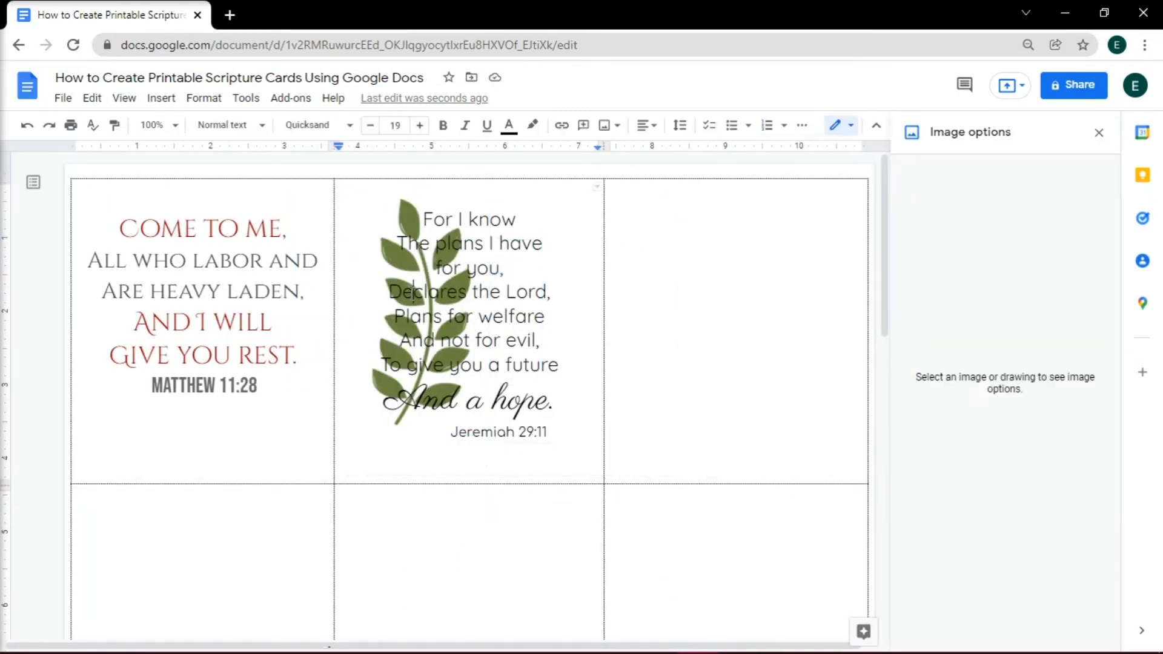
left_click(413, 291)
left_click(981, 431)
key("ctrl+z")
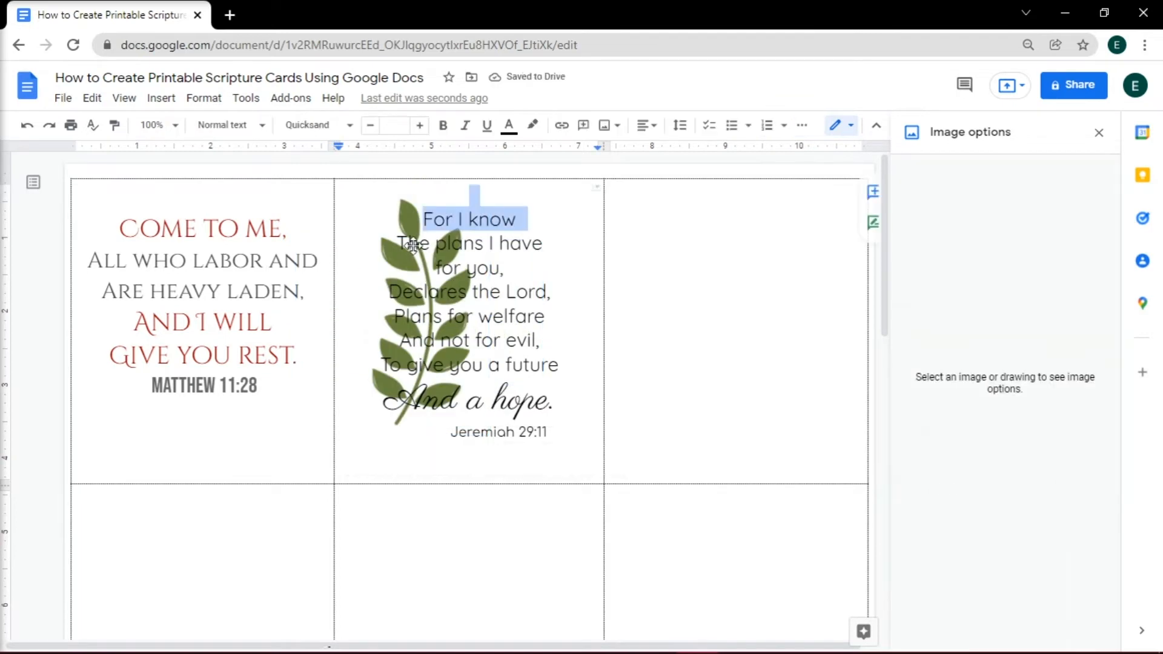
Step: Move the leaf branch picture to the right half of the middle card and place it behind the text
left_click(355, 299)
left_click_drag(355, 298, 545, 344)
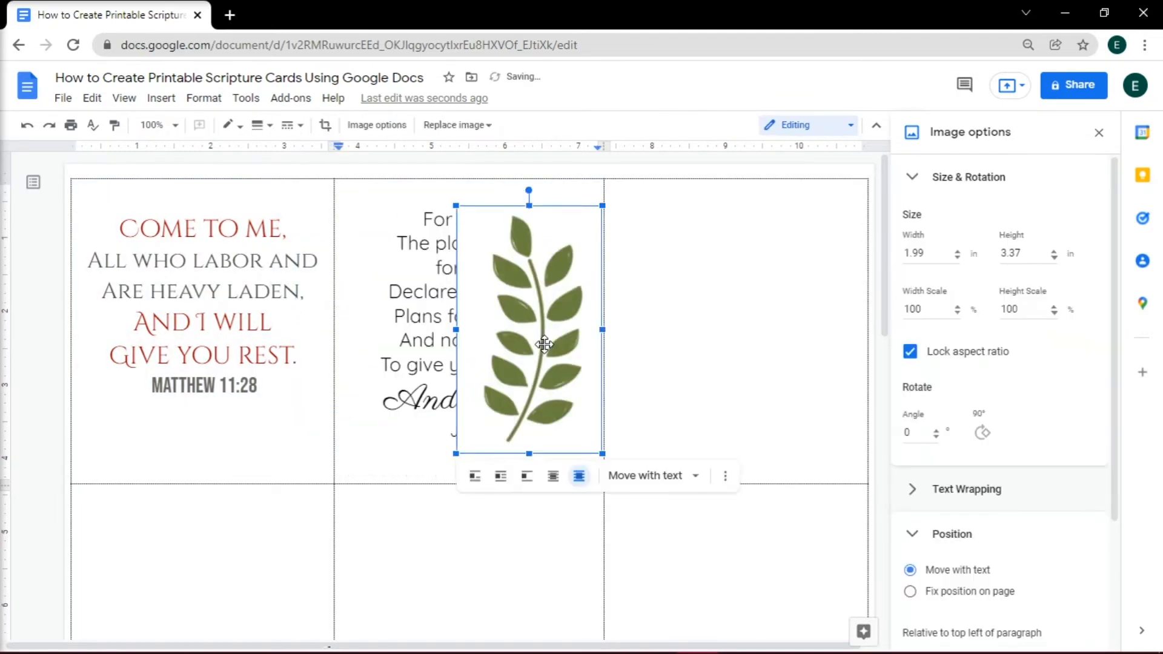
left_click(553, 475)
Step: Enter "When I am afraid, / I put my / Trust in you. / Psalm 56:3" on four lines in the upper-right card
left_click(800, 333)
type("When I am ")
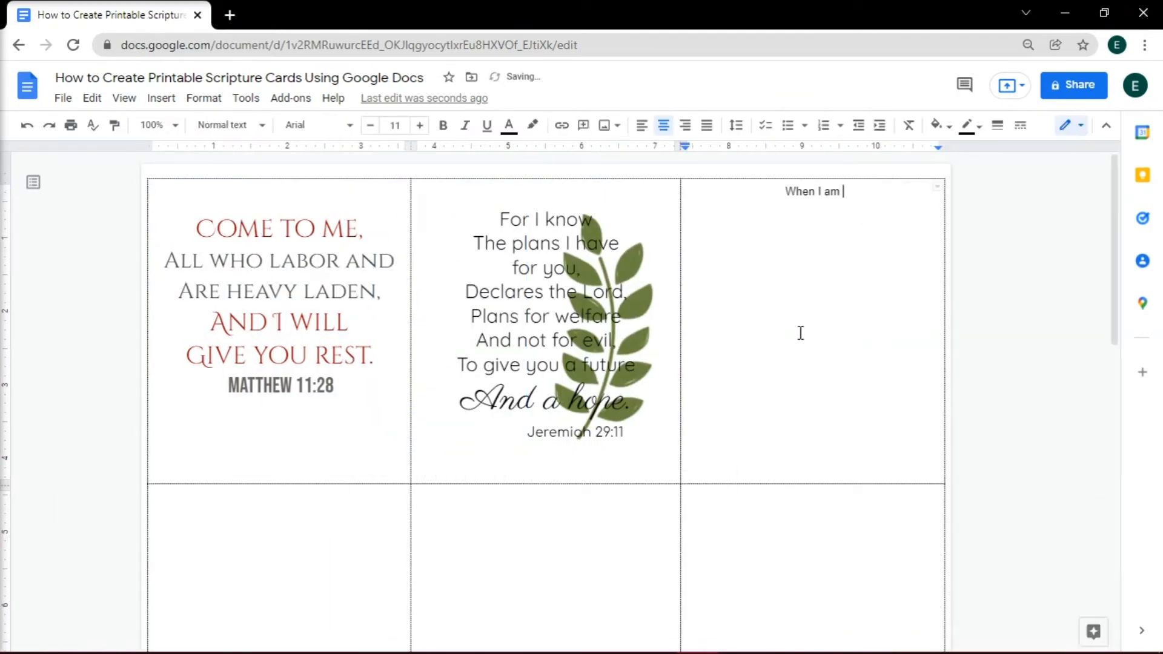
type("afraid,")
key("Return")
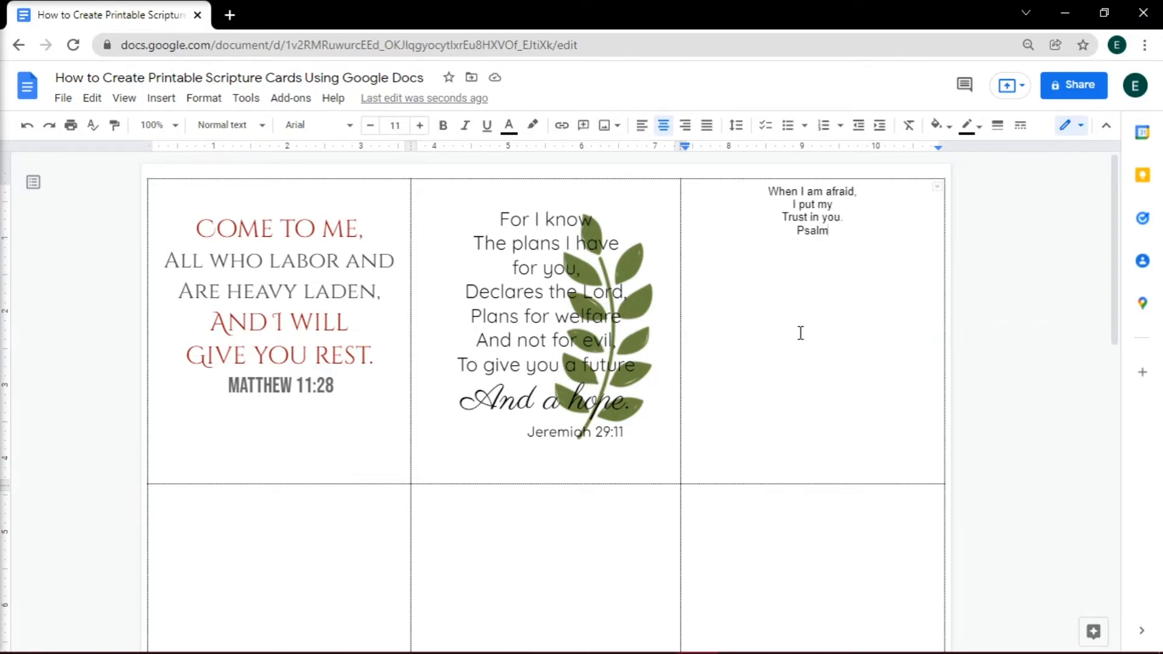
type("56:3")
Step: Set the line "When I am afraid," in the Bebas Neue font at 22 pt
left_click_drag(766, 192, 857, 193)
left_click(350, 124)
left_click(339, 311)
left_click(419, 125)
left_click(419, 125)
Step: Set the lines "I put my" and "Trust in you." in the Dancing Script font at 31 pt
left_click_drag(792, 220, 843, 234)
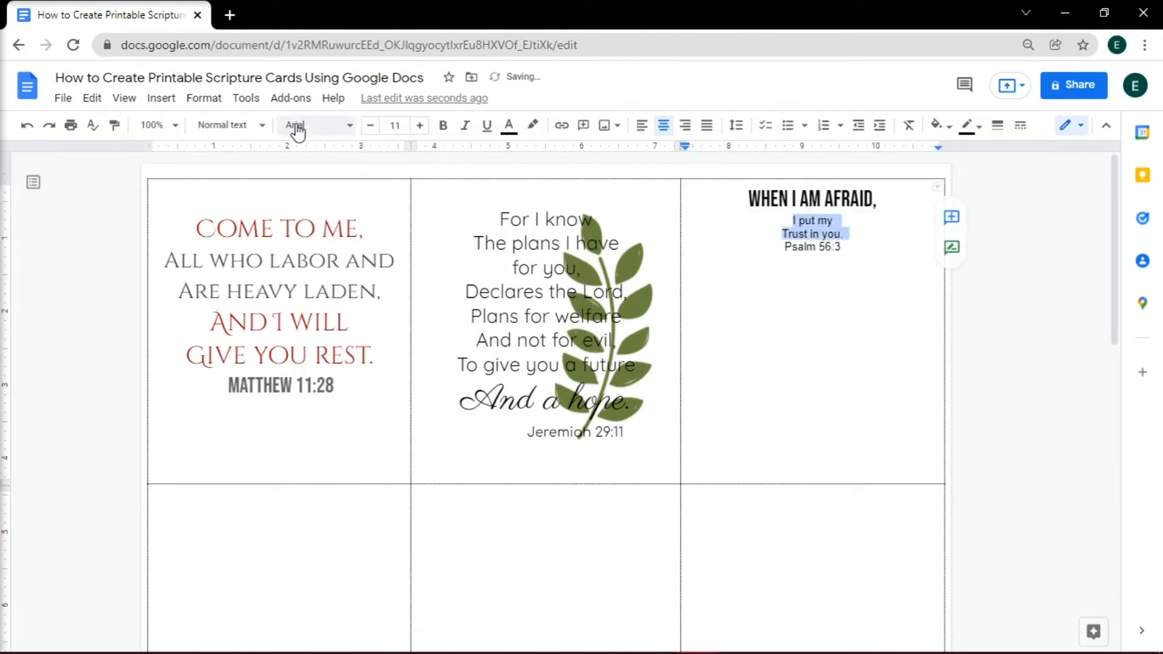
left_click(297, 131)
left_click(321, 200)
left_click(395, 125)
type("20")
key("Return")
Step: Offset the reference "Psalm 56:3" slightly to the right and add blank lines above "When I am afraid,"
left_click(833, 296)
left_click(734, 194)
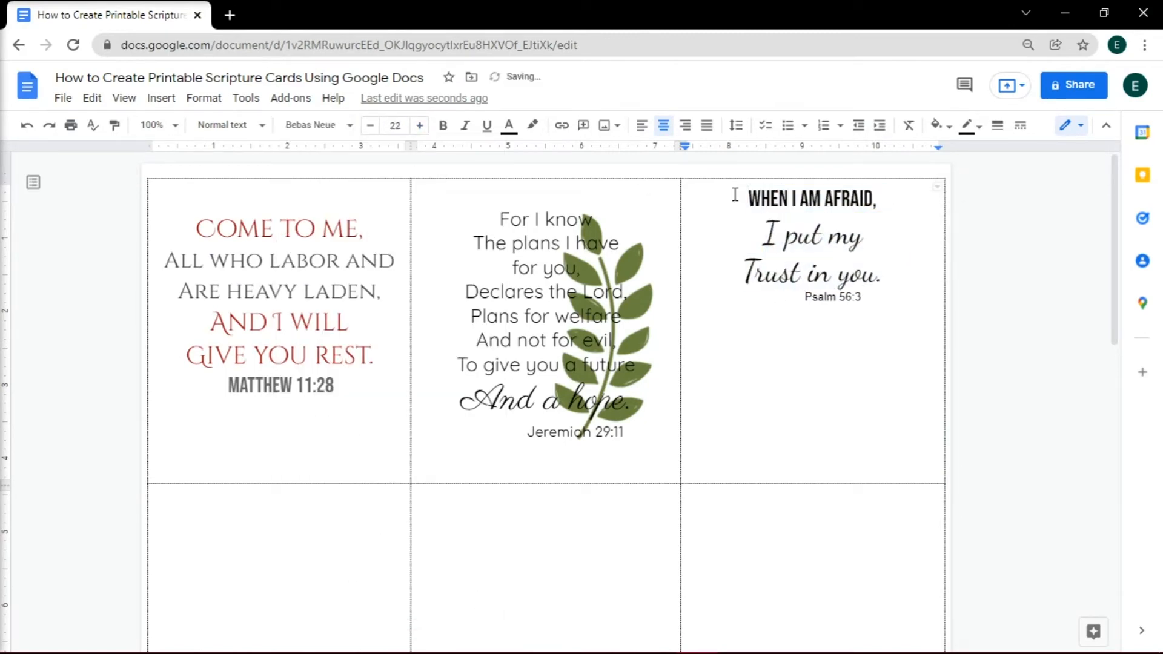
key("Return")
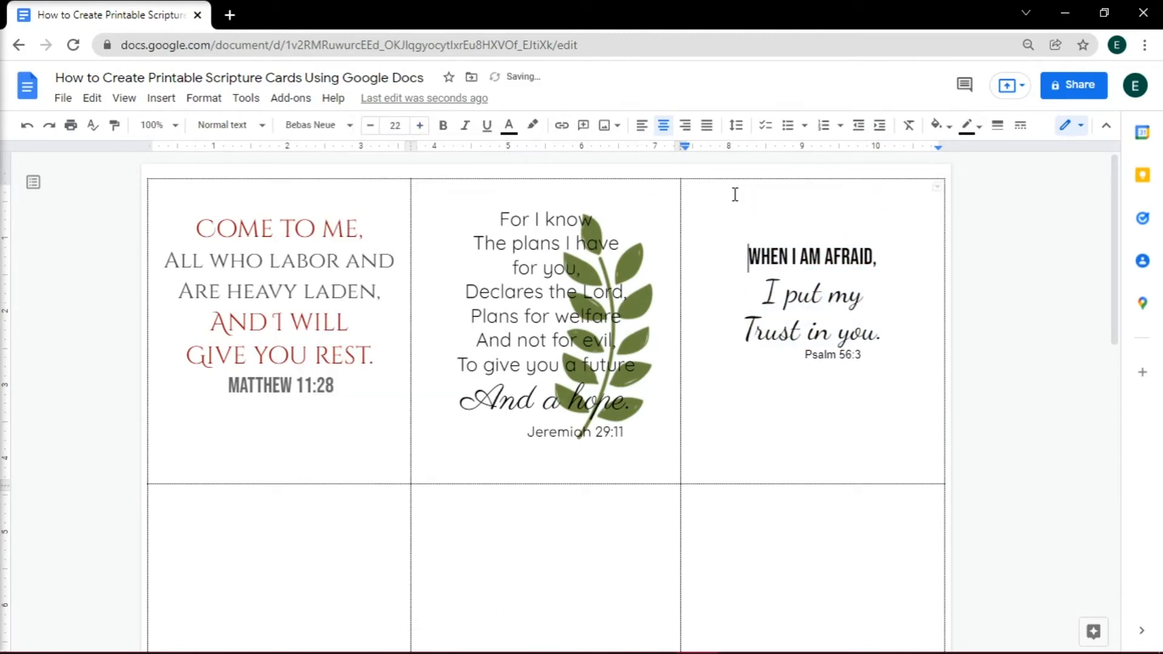
Step: Insert the floral frame picture "Untitled design (1).png" from the computer into the upper-right card
left_click(161, 97)
mouse_move(204, 137)
left_click(339, 130)
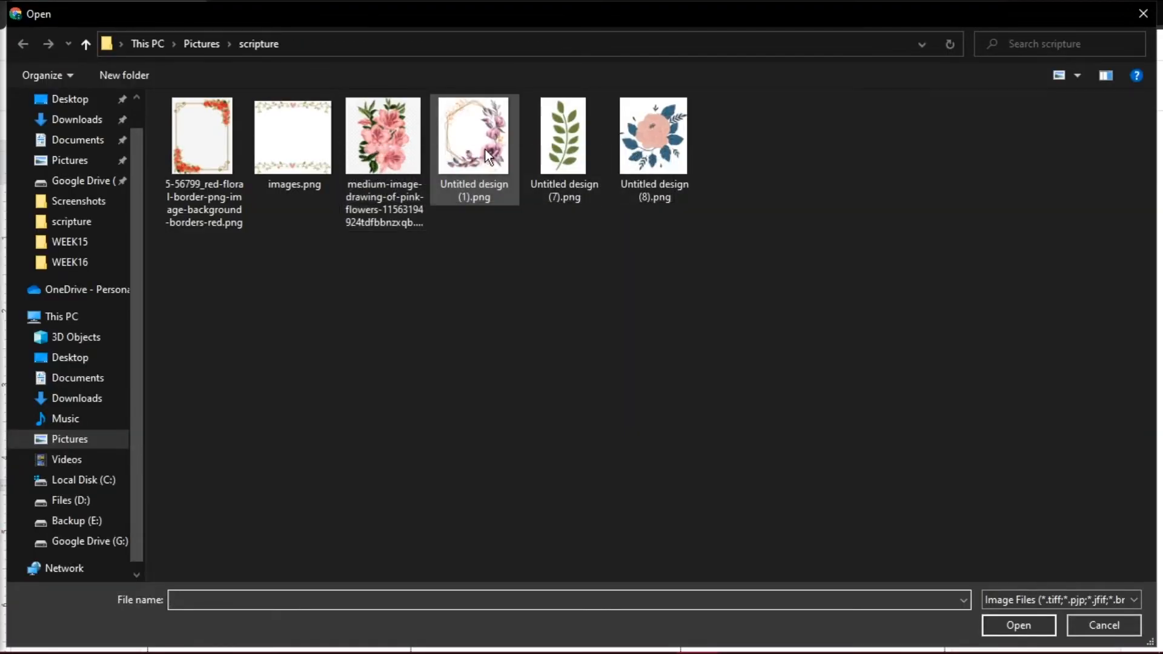
double_click(485, 150)
left_click(849, 315)
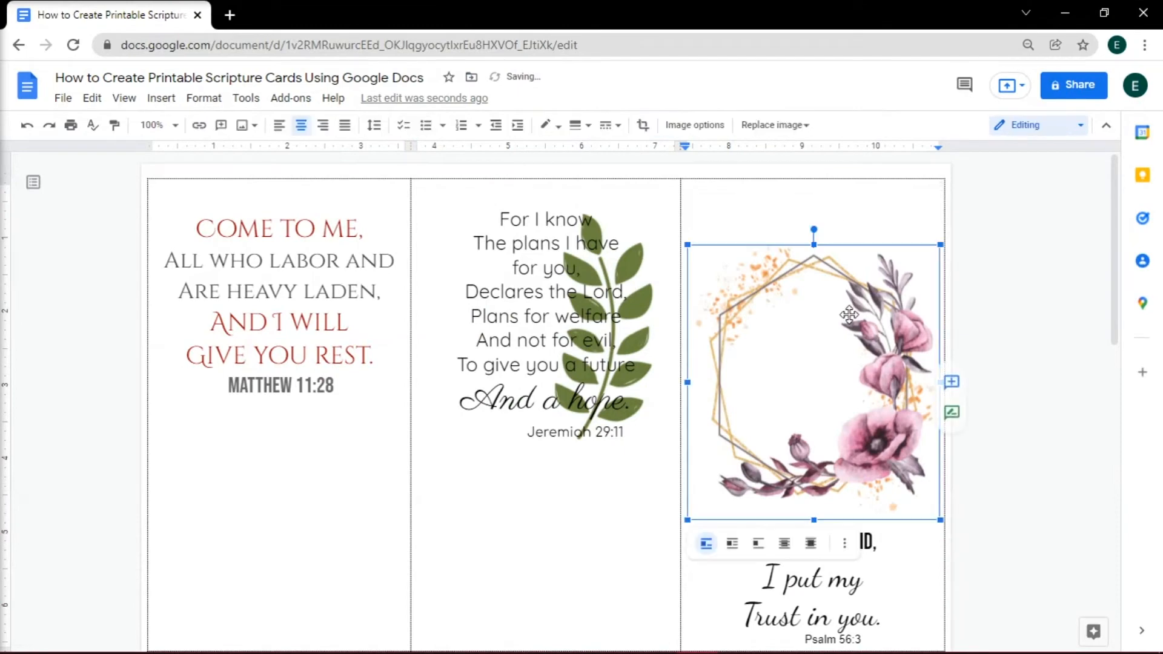
Step: Place the floral frame behind the Psalm 56:3 verse text, fitted within the upper-right card
left_click(784, 543)
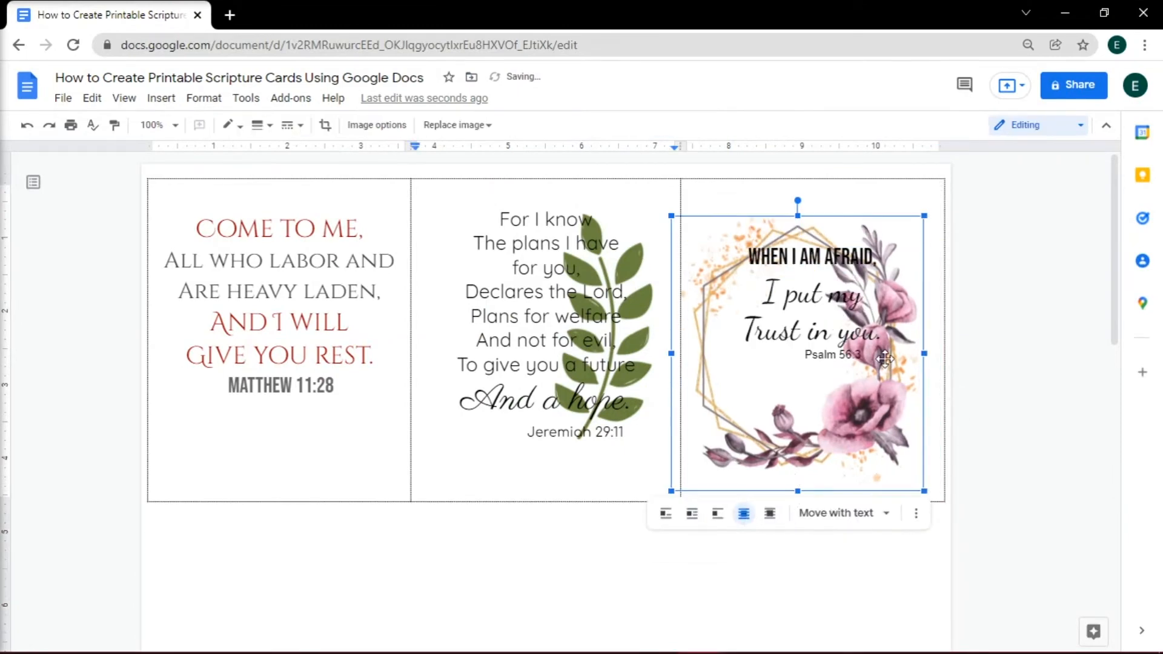
left_click(905, 351)
key("ctrl+z")
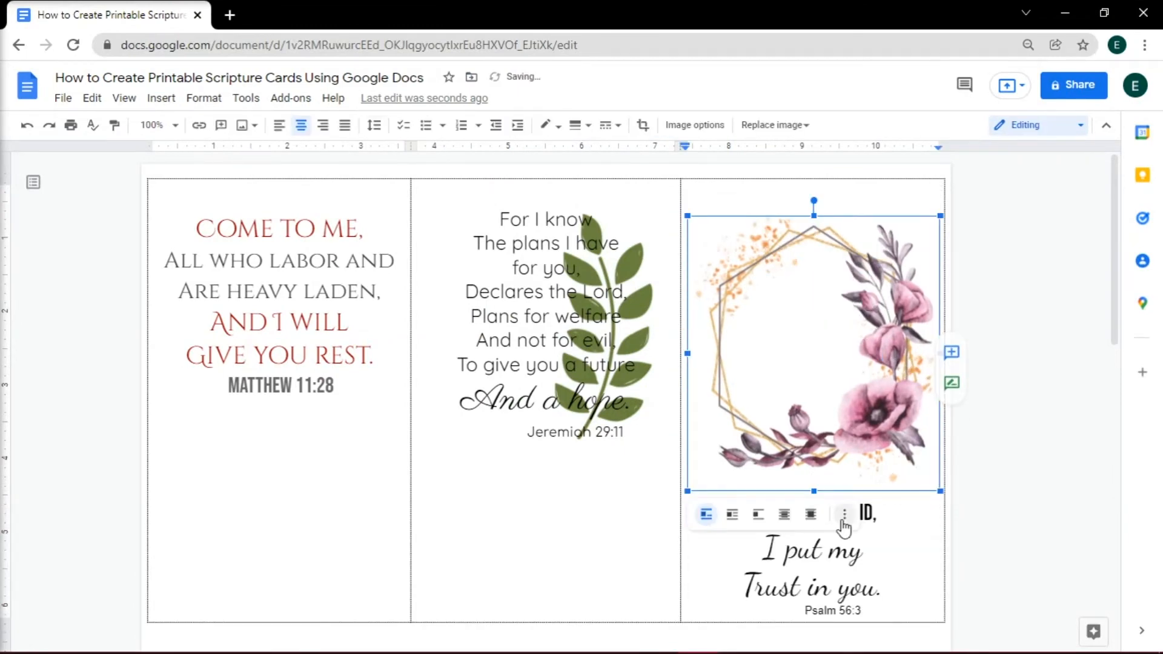
left_click(810, 488)
left_click(746, 485)
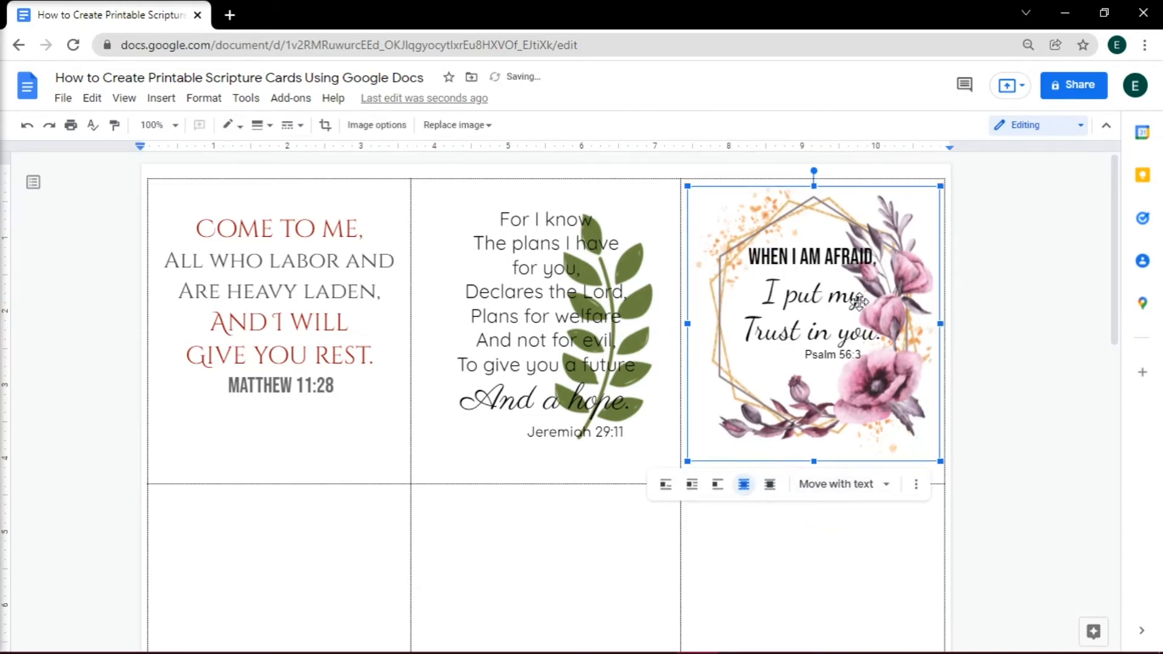
Step: Shift the verse lines in the upper-right card slightly left and add another blank line above them
left_click(758, 254)
triple_click(731, 244)
mouse_move(684, 146)
left_mouse_down()
mouse_move(673, 160)
mouse_move(658, 147)
left_mouse_up()
left_click(759, 242)
key("Return")
key("Down")
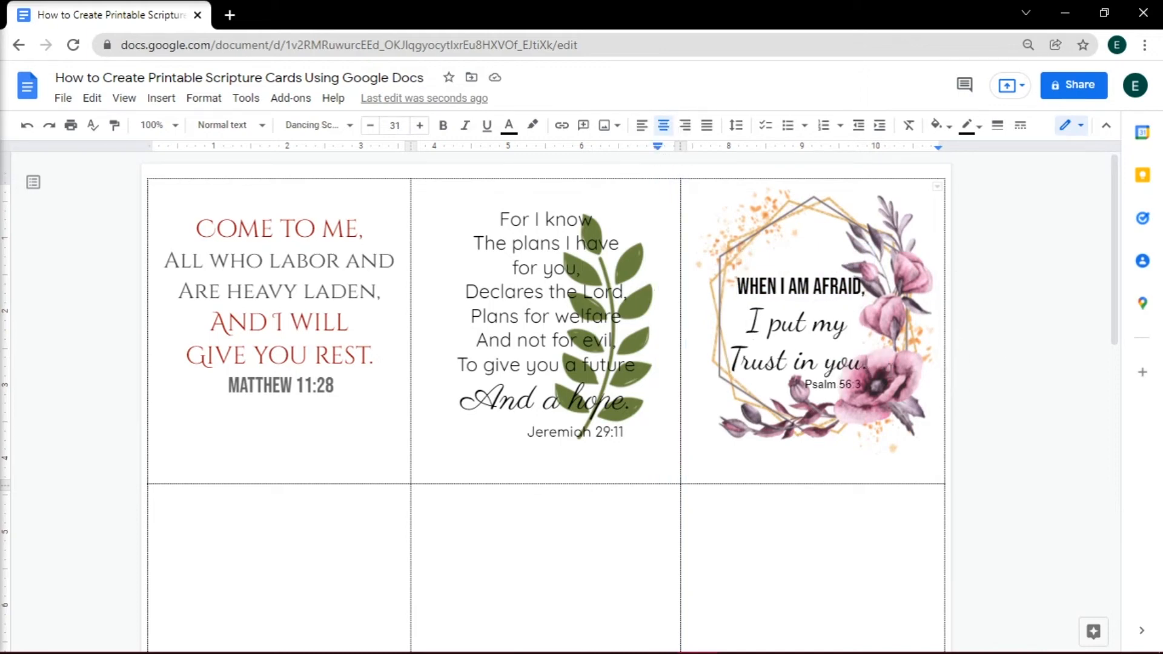
left_click(690, 332)
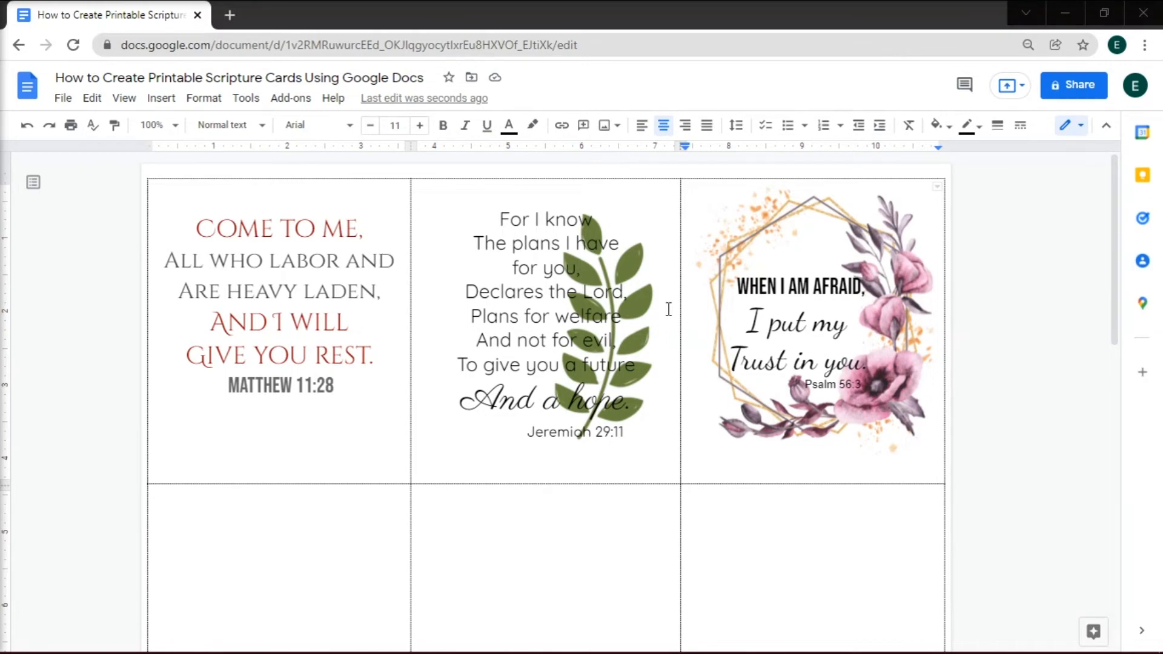
Step: Search Google for "Printable scripture cards" in a new browser tab
left_click(229, 15)
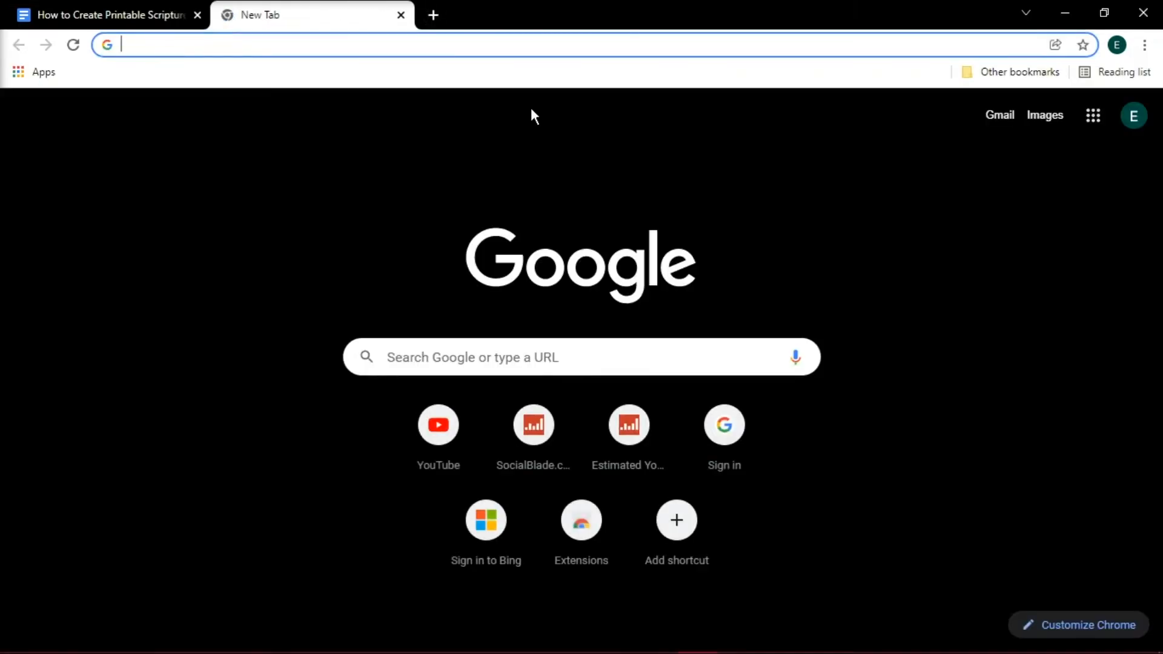
type("Printable")
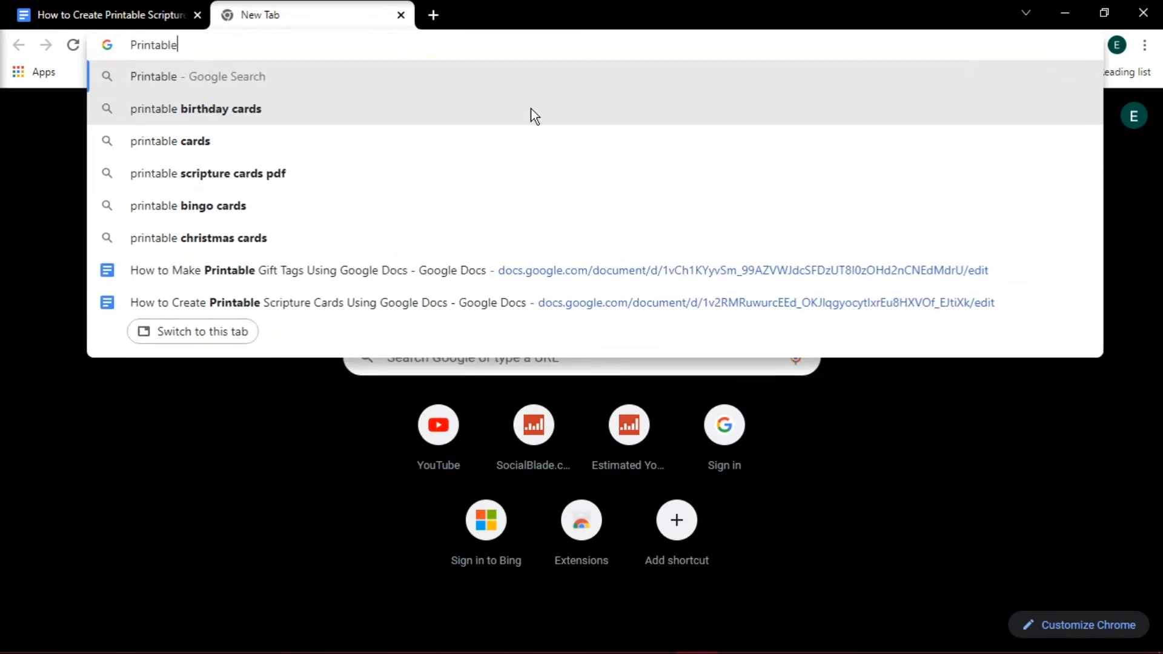
type(" scripture cards")
key("Return")
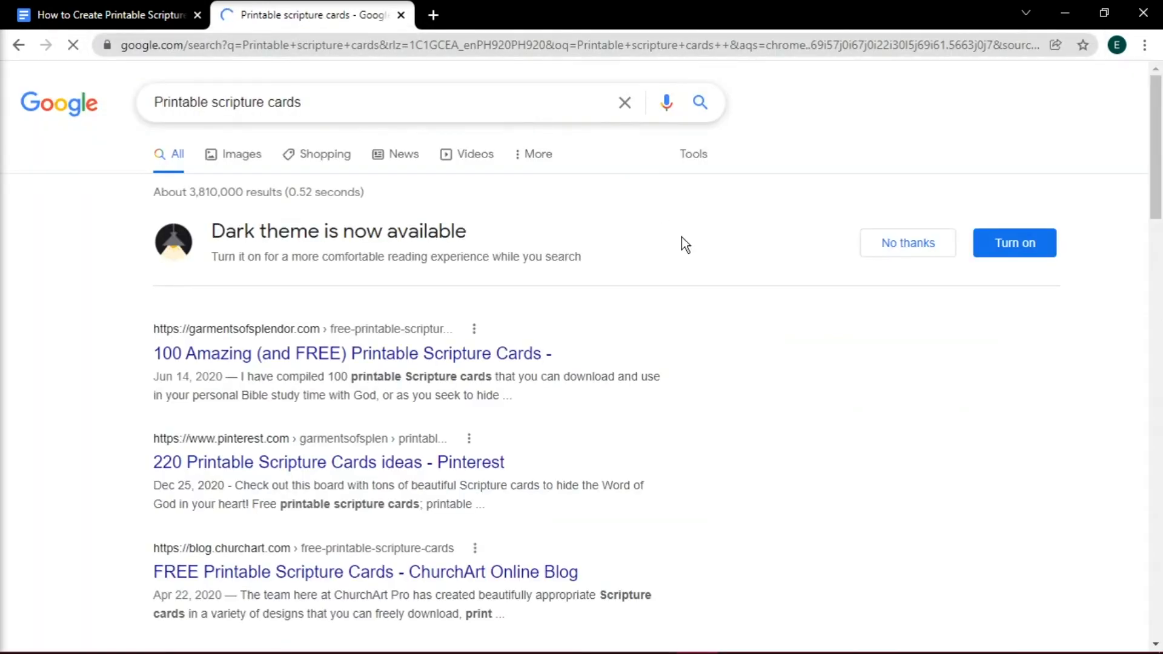
Step: Look through the search results for ready-made printable scripture cards and dismiss the feedback survey
scroll(789, 375, "down", 4)
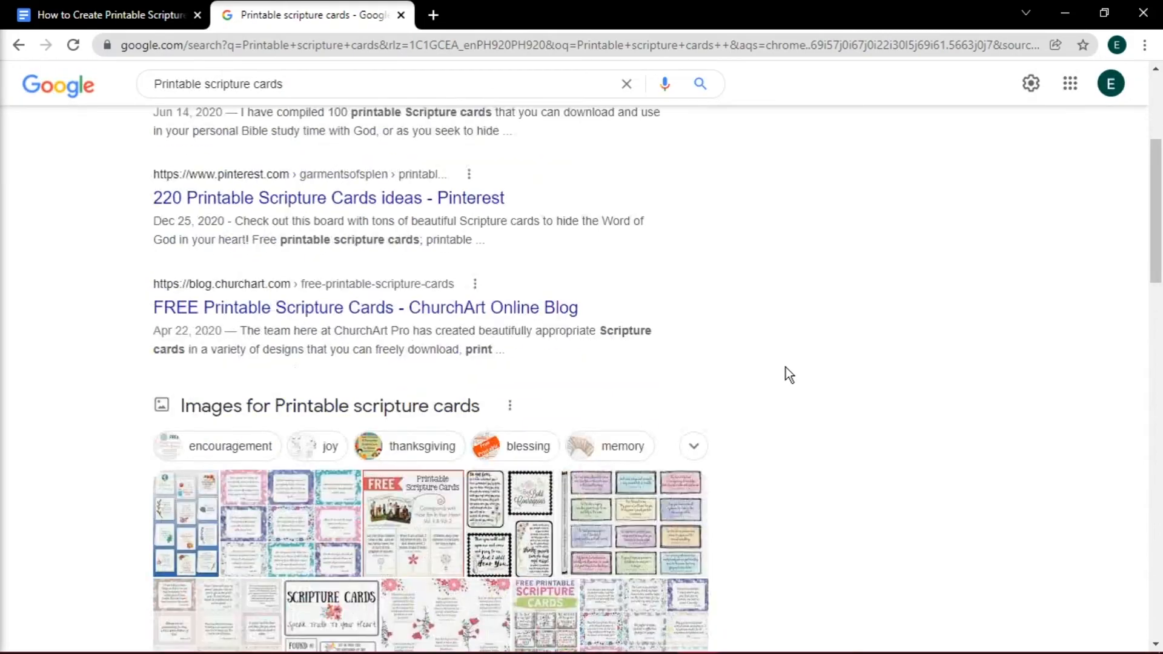
scroll(785, 367, "down", 15)
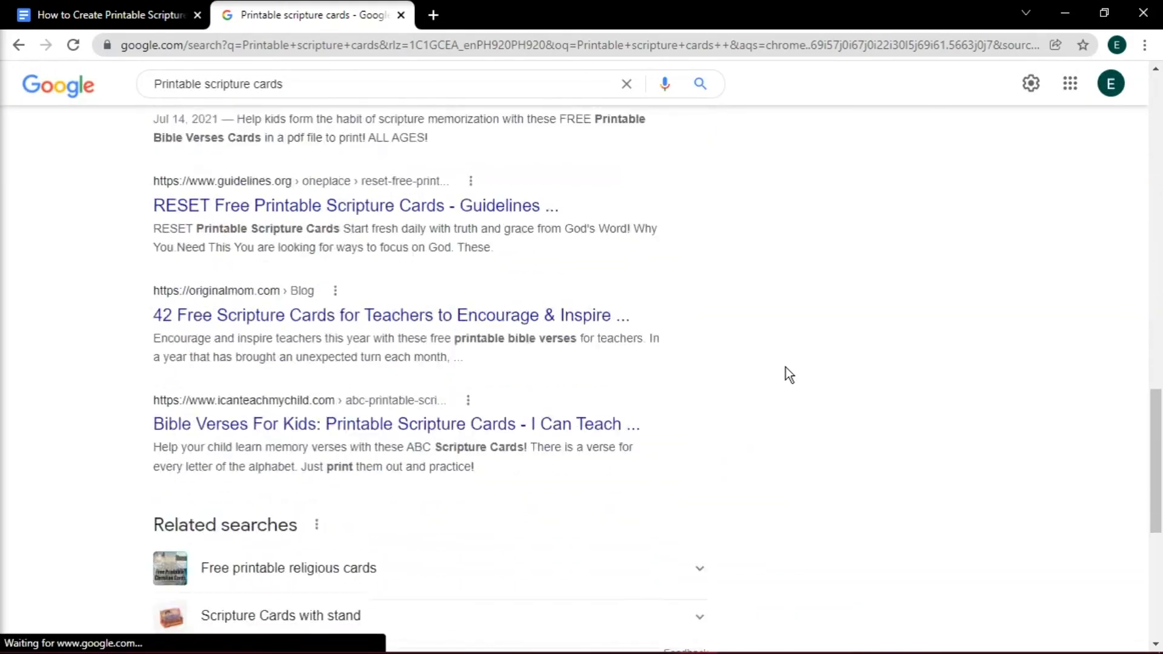
scroll(785, 368, "down", 7)
scroll(786, 368, "up", 5)
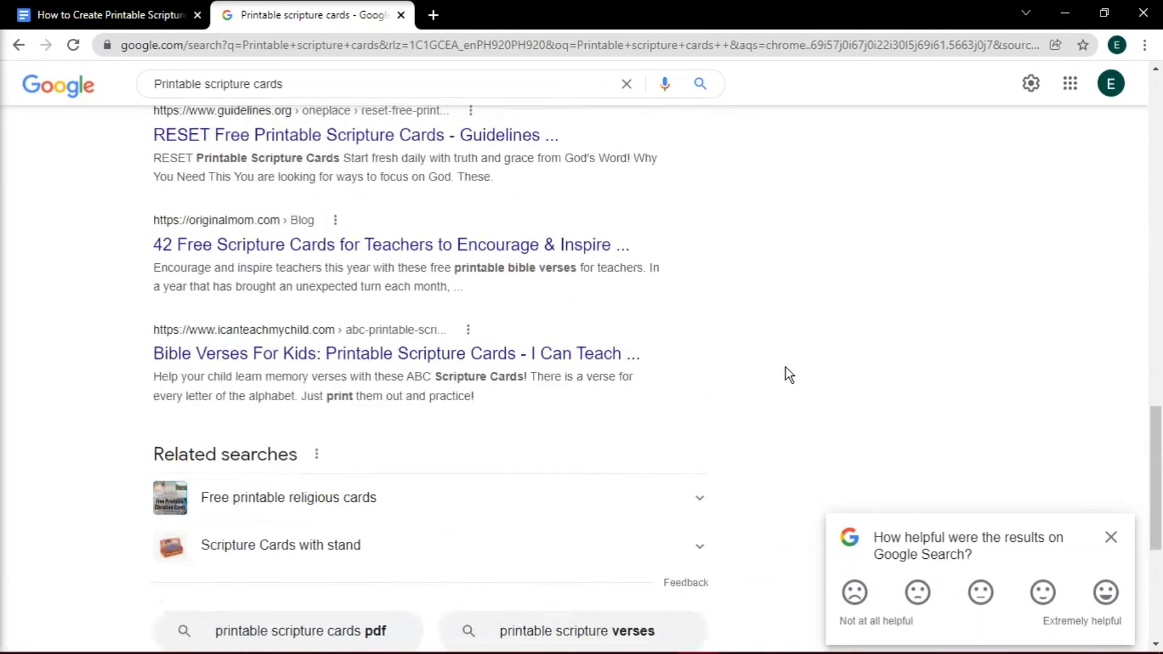
scroll(788, 374, "up", 7)
left_click(1110, 537)
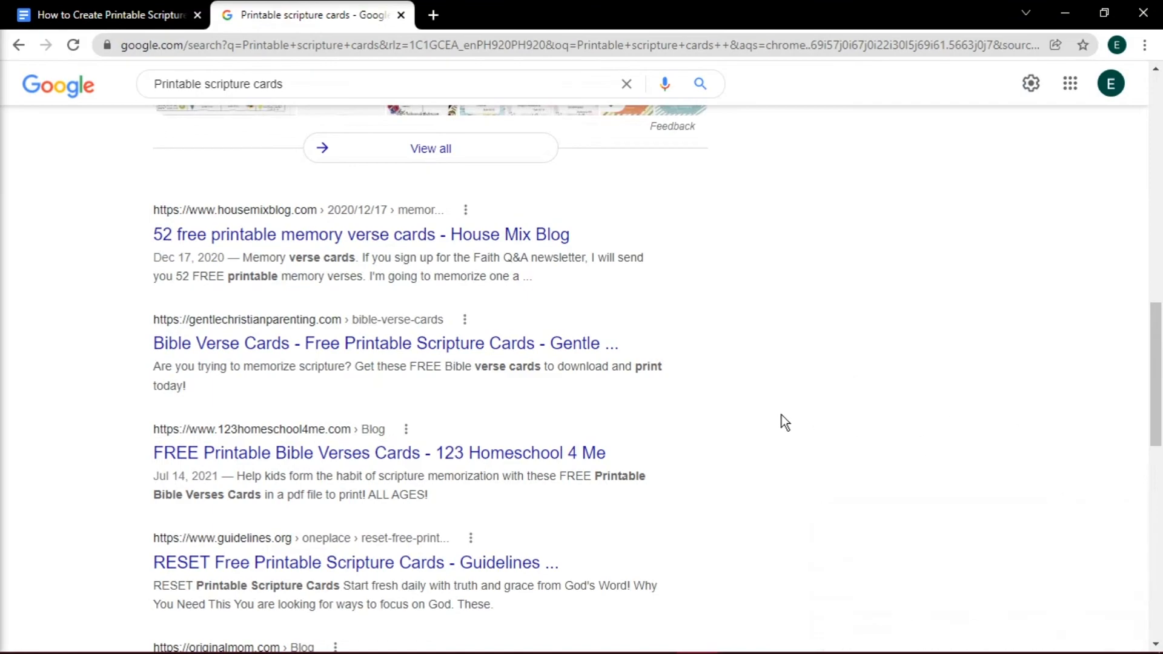
scroll(769, 422, "up", 12)
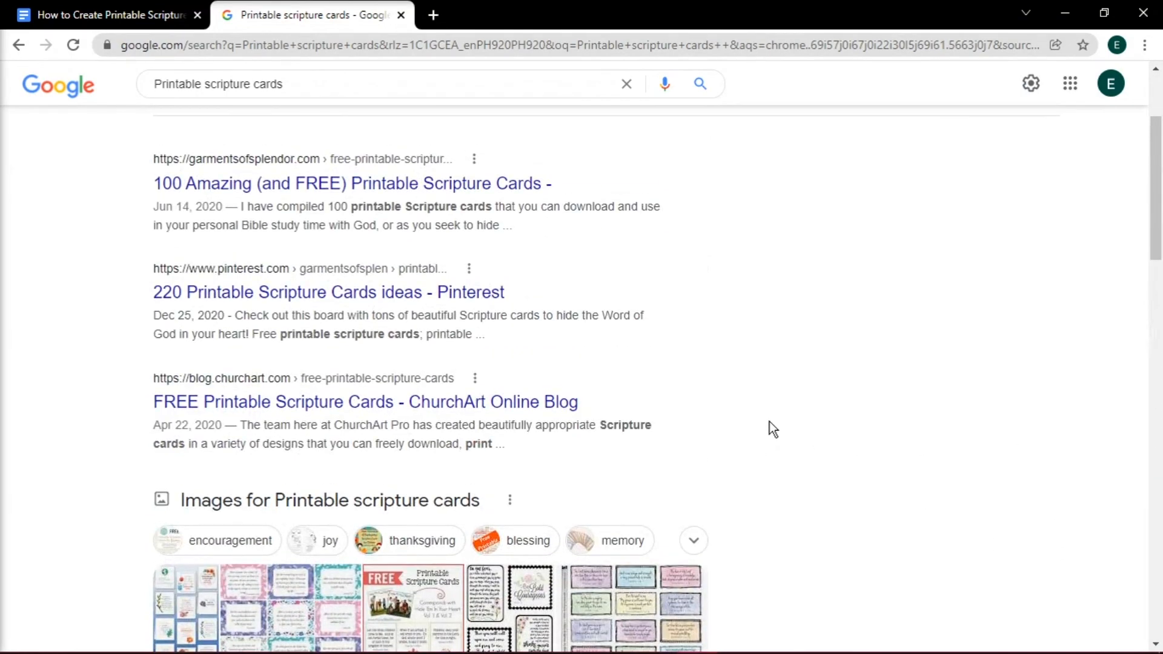
Step: Open the article "100 Amazing (and FREE) Printable Scripture Cards" and look through its downloadable cards
scroll(773, 429, "up", 3)
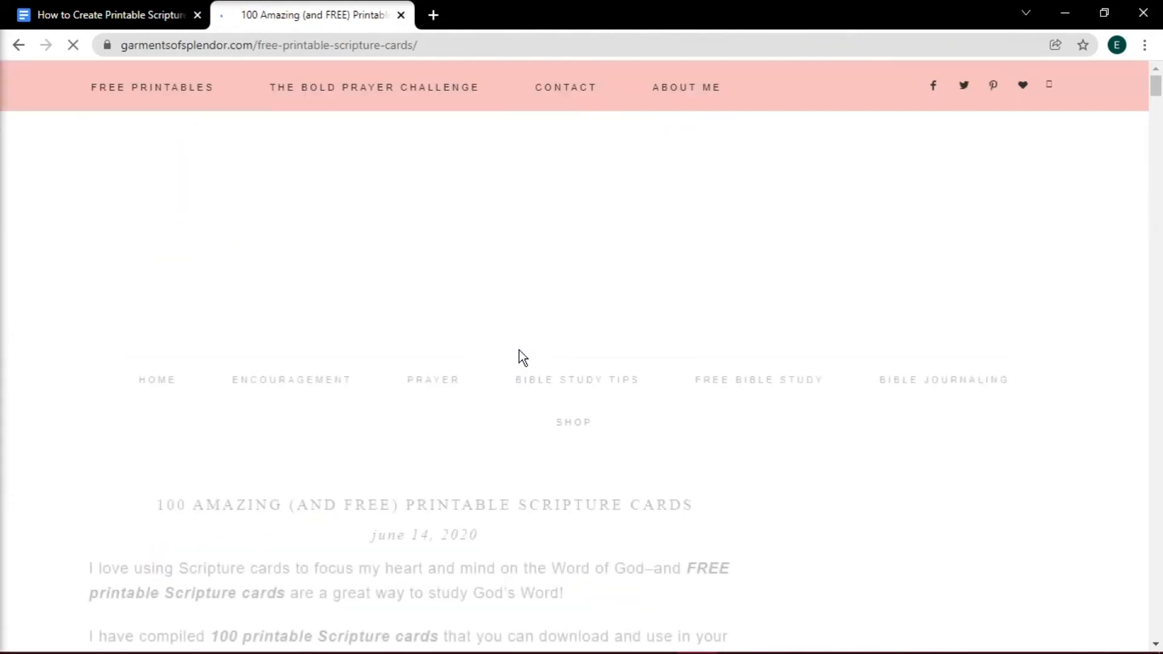
scroll(518, 350, "down", 15)
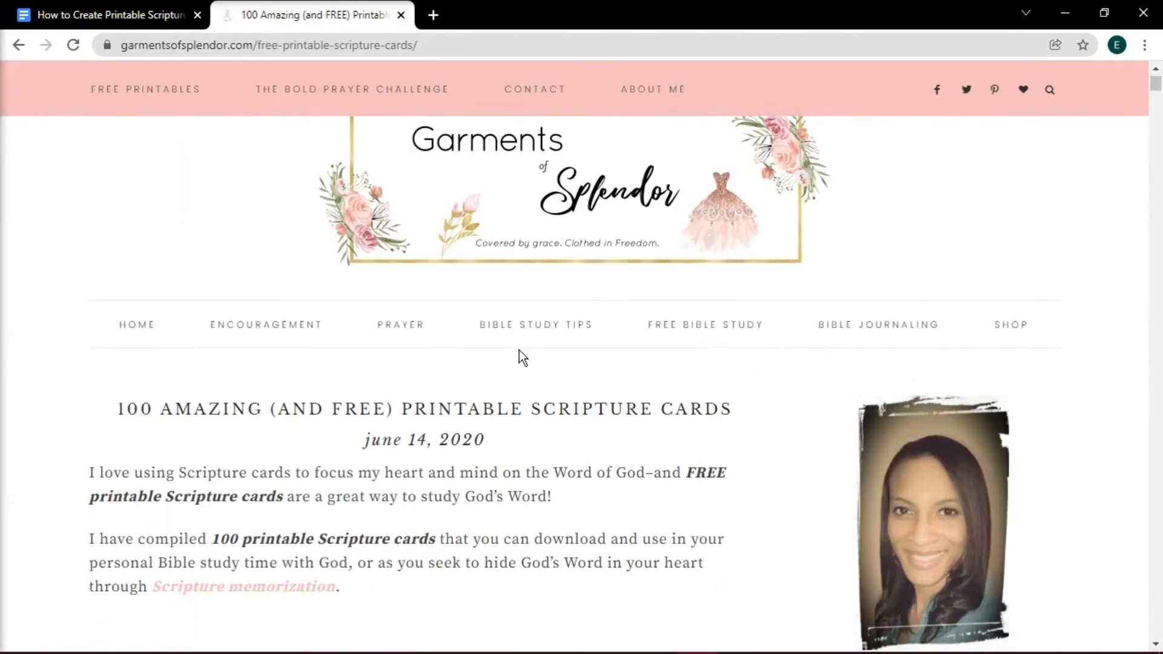
scroll(518, 357, "down", 10)
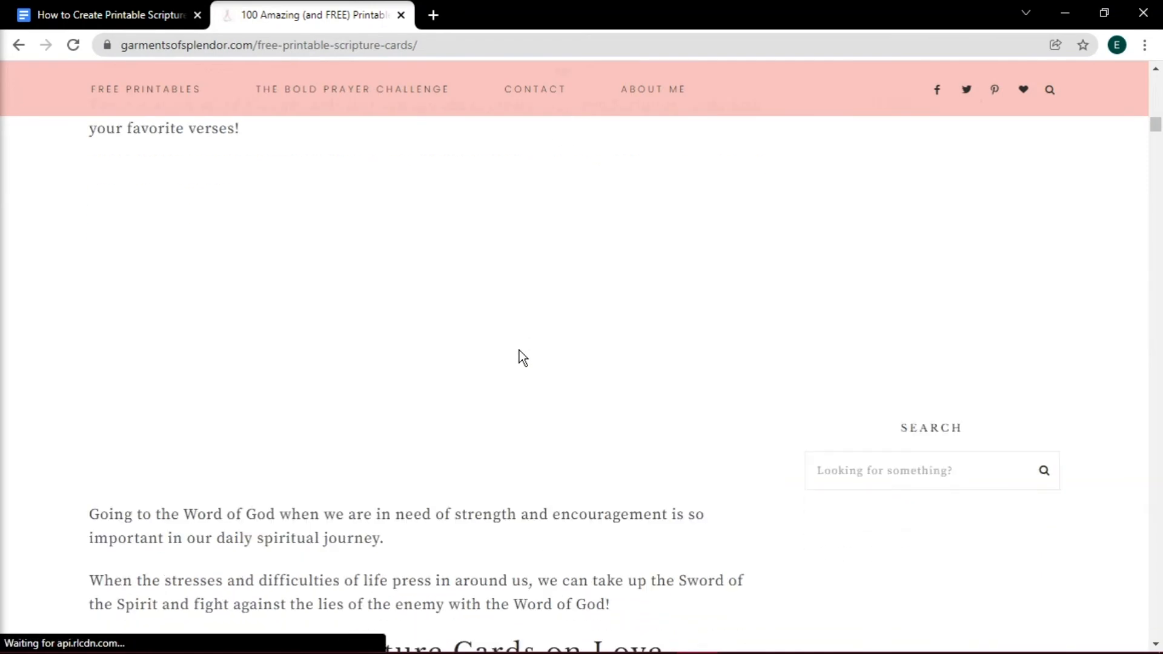
scroll(519, 350, "down", 1)
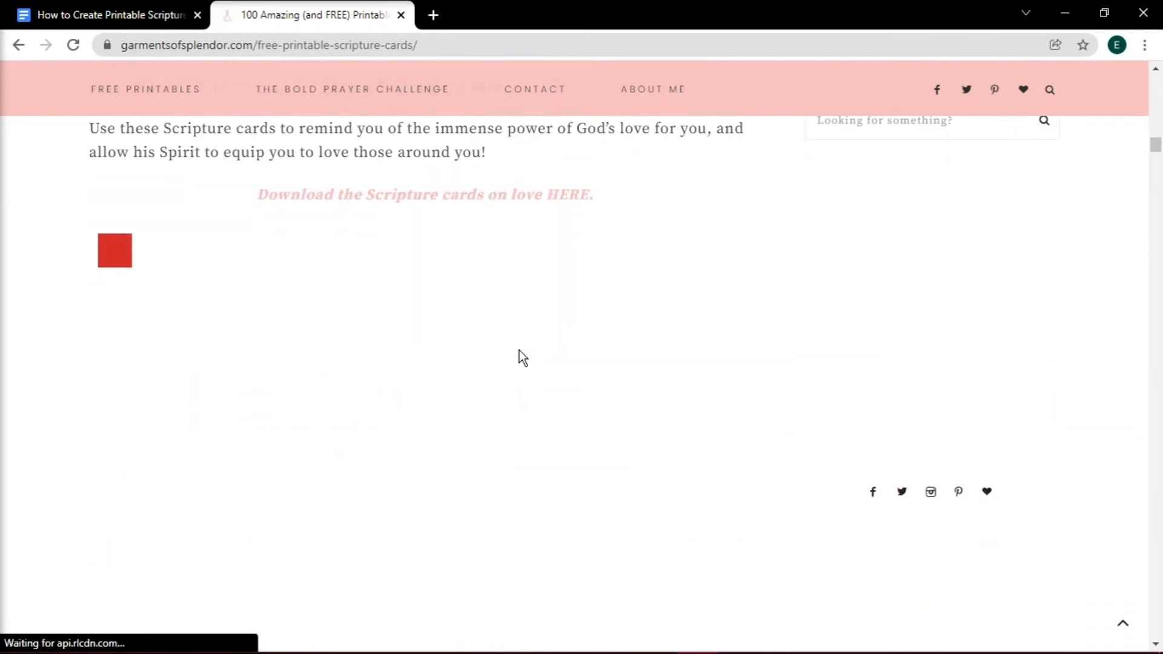